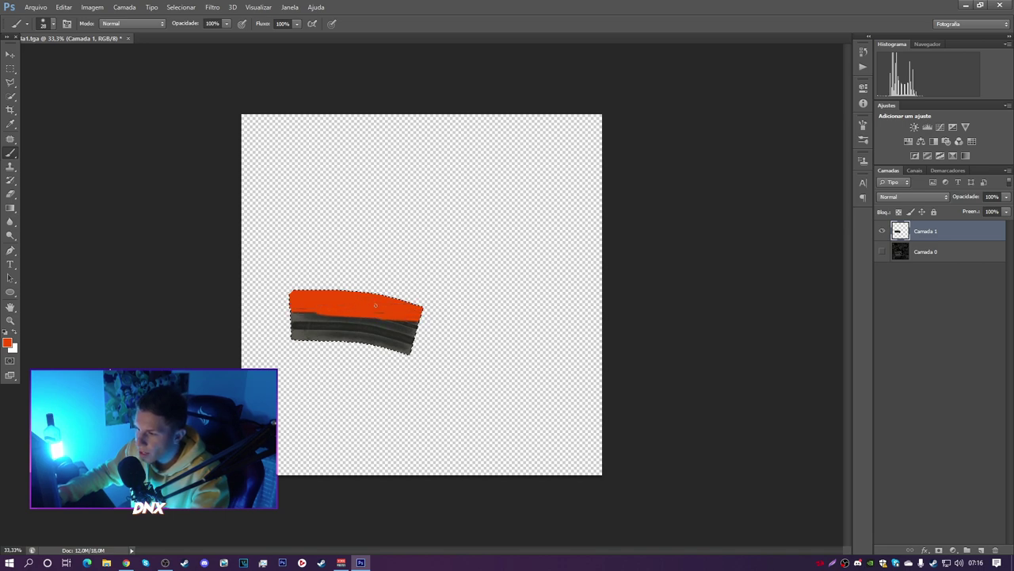
Step: Paint the lower end of the selected magazine orange with the brush
left_click_drag(358, 315, 408, 342)
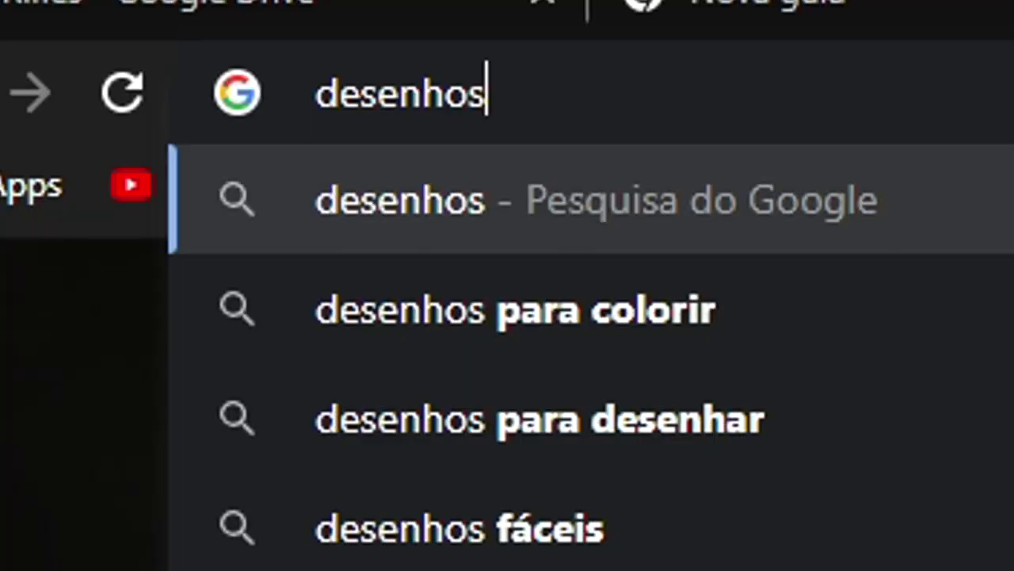
Step: Switch to the browser, search for "desenhos png" and save the SpongeBob cartoon image from the results
type("pnh")
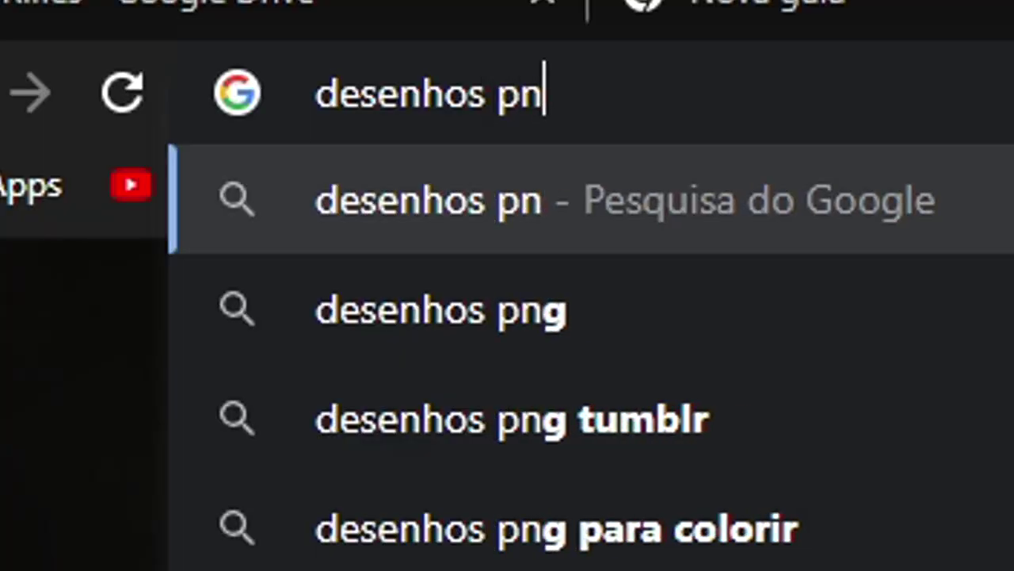
key("BackSpace")
type("g")
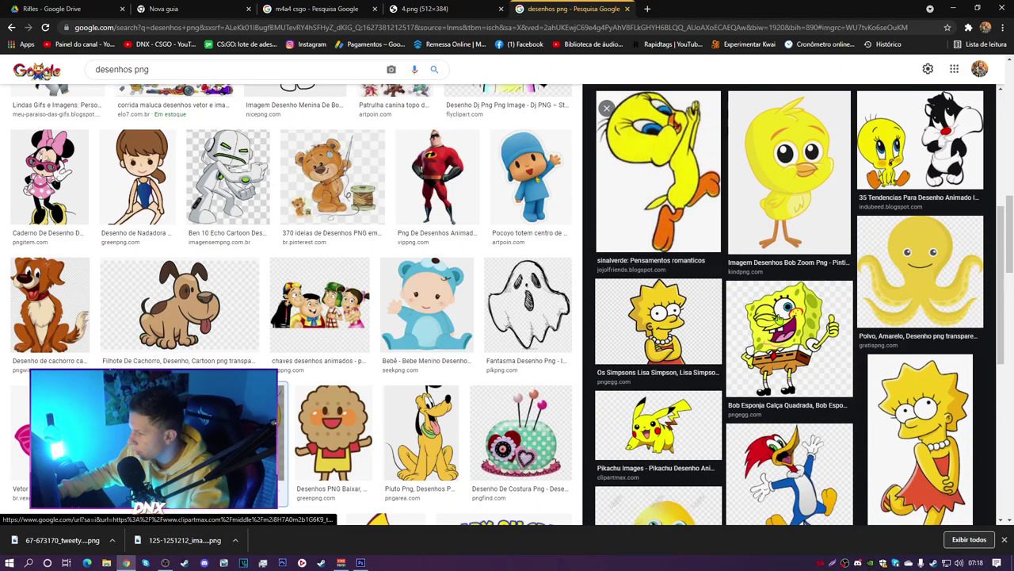
right_click(783, 180)
left_click(816, 264)
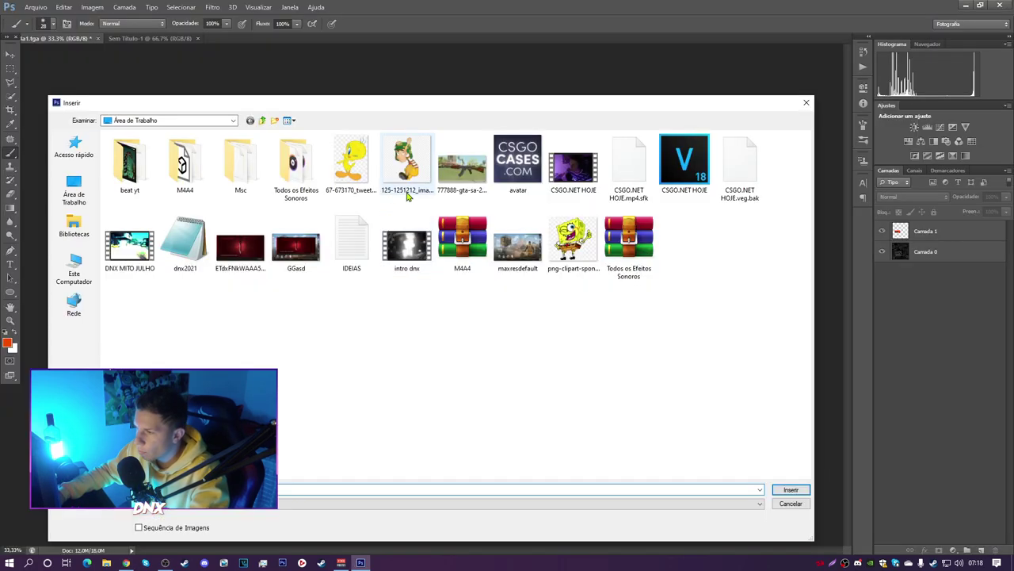
Step: Switch to Photoshop and place the saved SpongeBob PNG in the weapon texture, above and beside the orange magazine
left_click(576, 236)
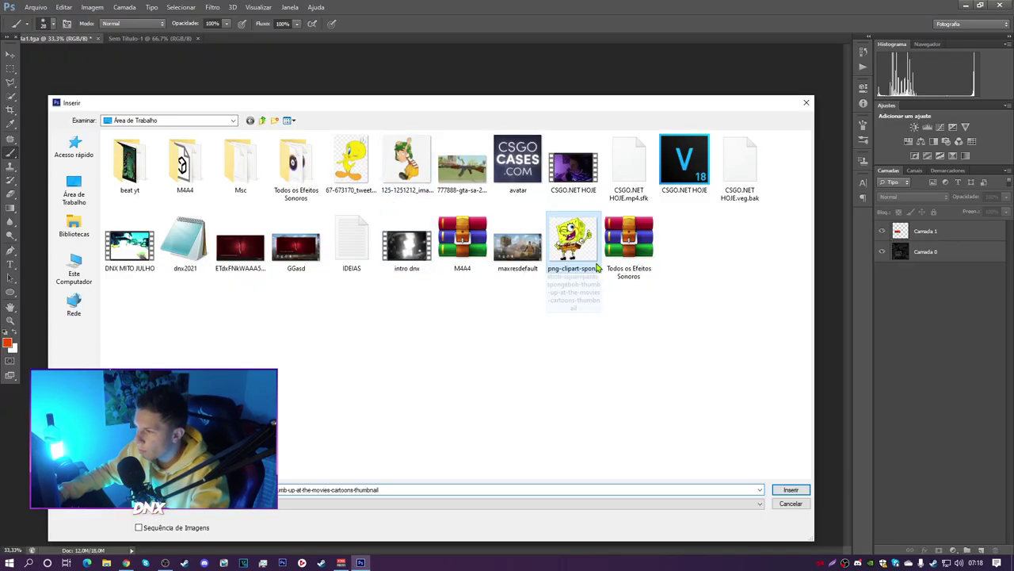
key("Return")
left_click_drag(382, 320, 516, 268)
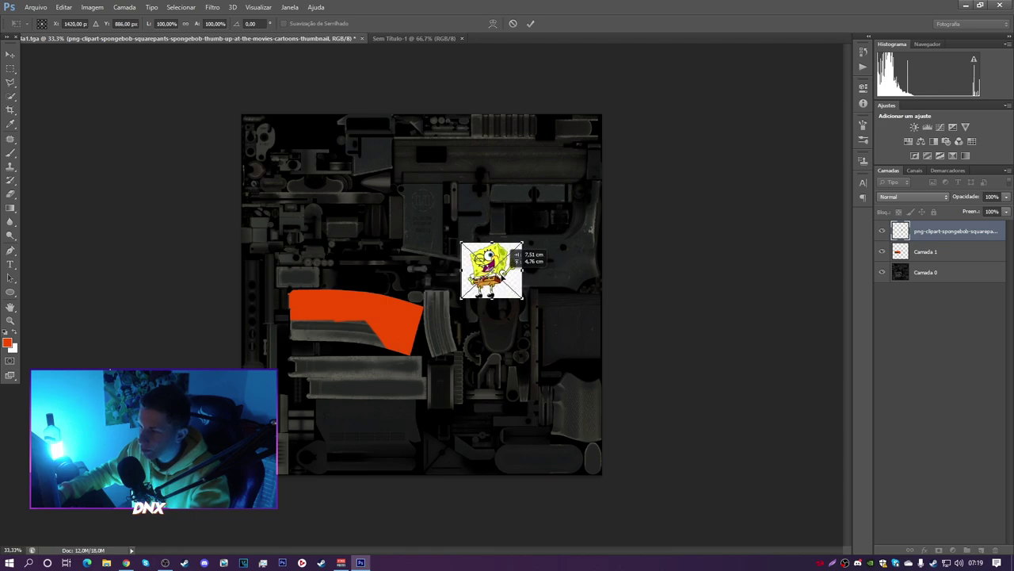
left_click(530, 23)
key("b")
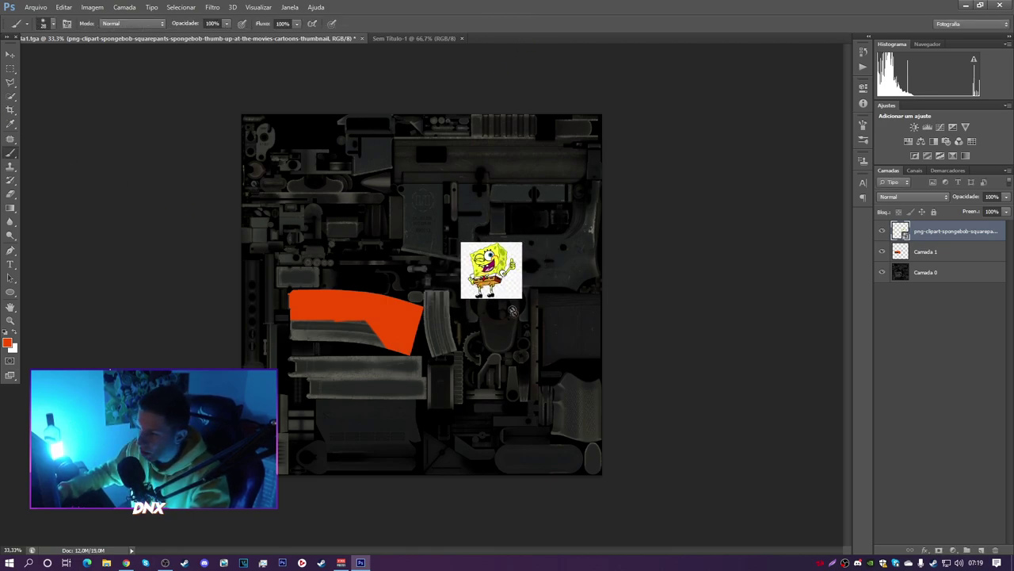
Step: Select the SpongeBob figure against its checkered background with the Quick Selection tool
key("z")
left_click(505, 272)
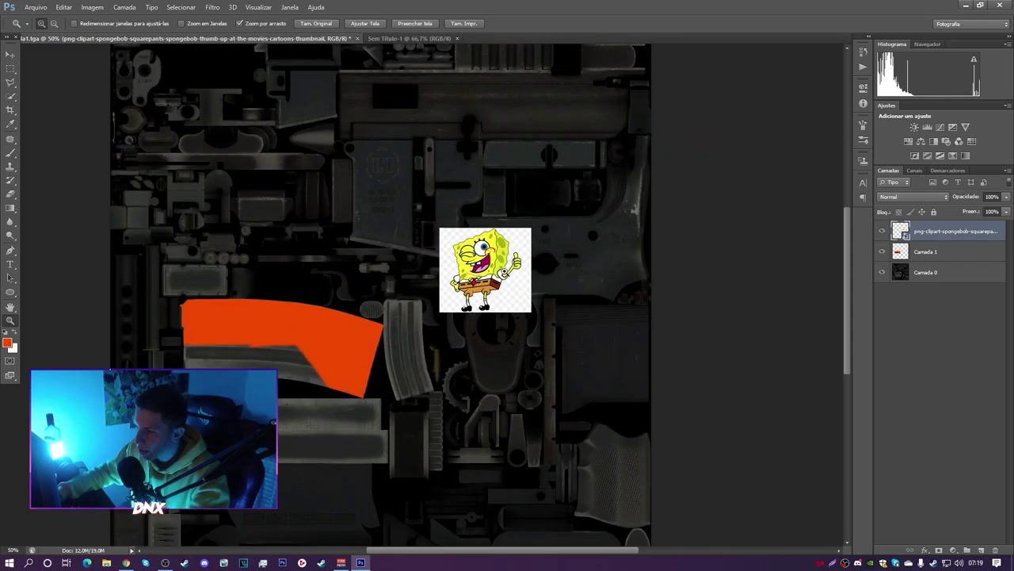
left_click(503, 271)
left_click(521, 273)
left_click(522, 273)
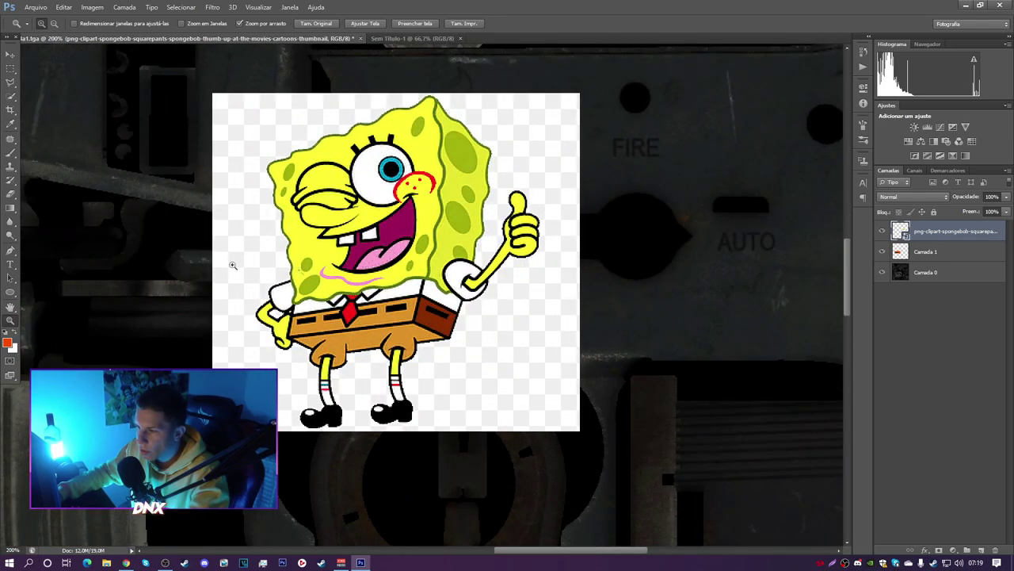
left_click(12, 95)
mouse_move(329, 168)
left_mouse_down()
mouse_move(349, 203)
mouse_move(325, 194)
mouse_move(333, 307)
mouse_move(368, 341)
mouse_move(426, 193)
mouse_move(400, 162)
mouse_move(327, 178)
mouse_move(347, 276)
mouse_move(398, 290)
mouse_move(450, 274)
mouse_move(504, 234)
left_mouse_up()
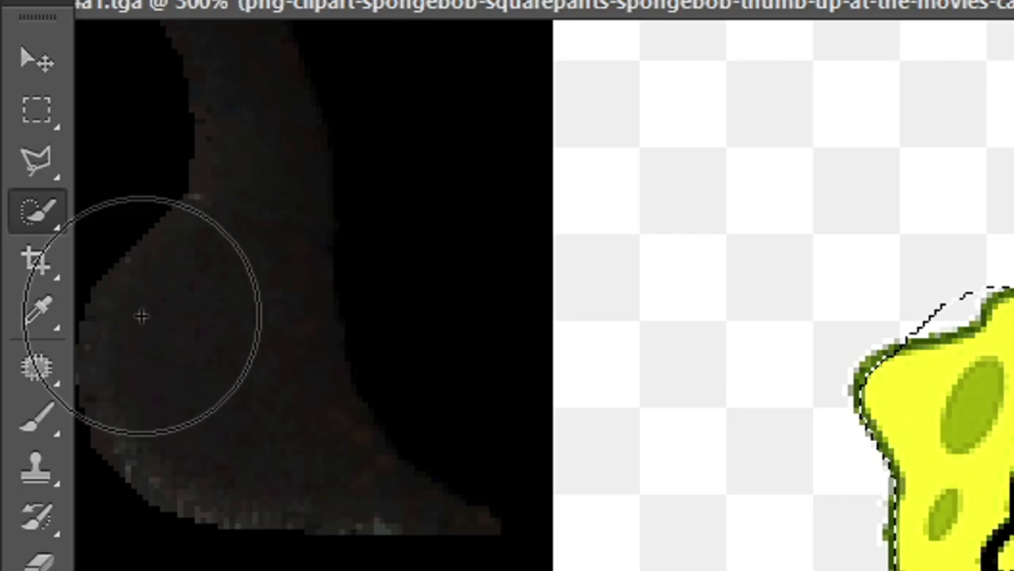
Step: Trace SpongeBob's shoe, leg and the lower edge of the shorts with the Polygonal Lasso to refine the selection
key("m")
left_click(168, 140)
left_click(36, 160)
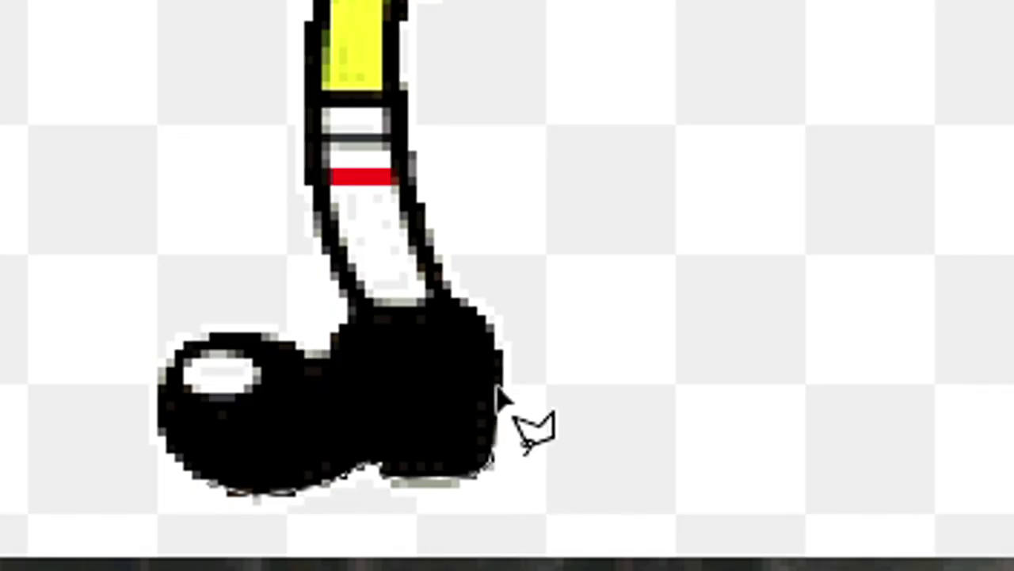
left_click(500, 365)
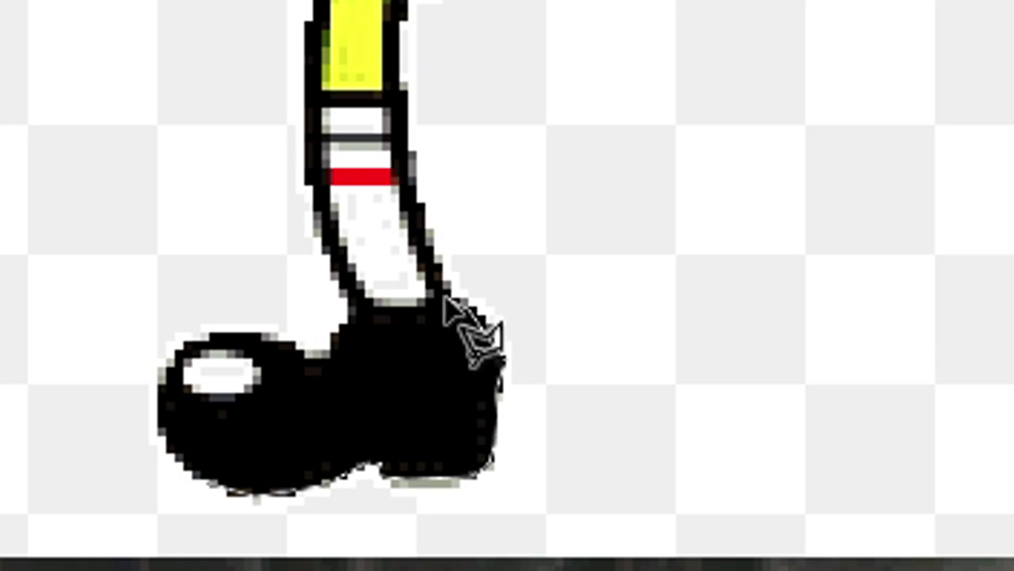
left_click(477, 519)
left_click(477, 439)
left_click(502, 435)
left_click(523, 409)
left_click(527, 381)
left_click(632, 368)
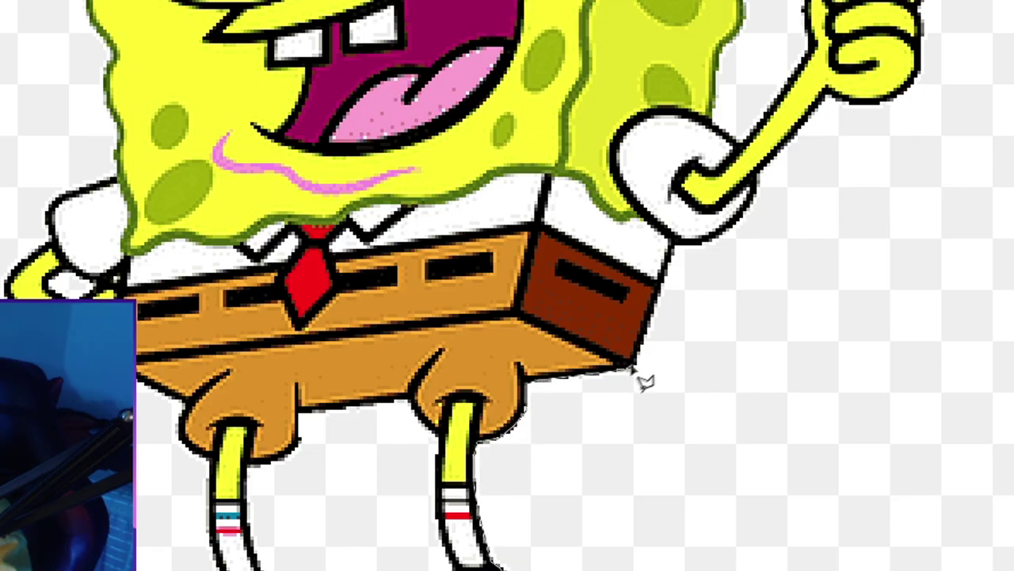
Step: Continue the Polygonal Lasso outline up the side of the shorts, around the sleeve and along the raised arm and hand
left_click(678, 243)
left_click(698, 242)
left_click(721, 233)
left_click(752, 198)
left_click(758, 177)
left_click(827, 93)
left_click(848, 101)
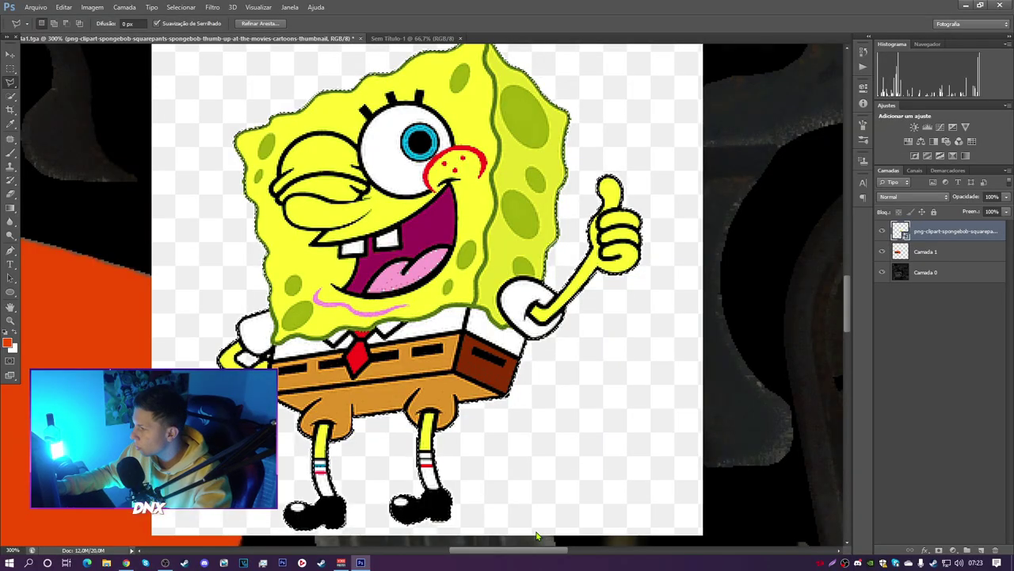
Step: Copy the selected SpongeBob to a new layer and delete the original placed image layer
key("ctrl+shift+alt+e")
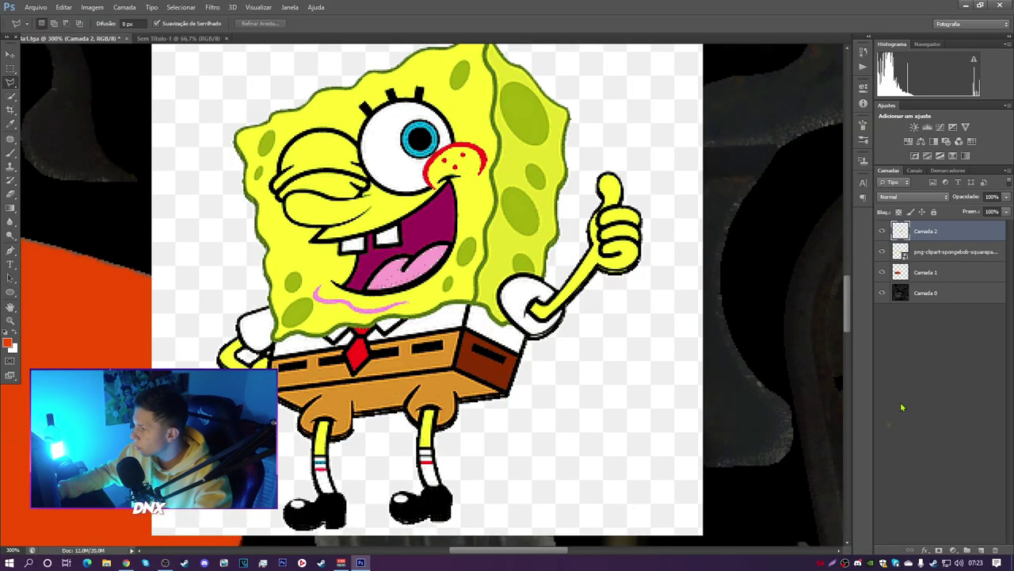
left_click(927, 252)
key("Delete")
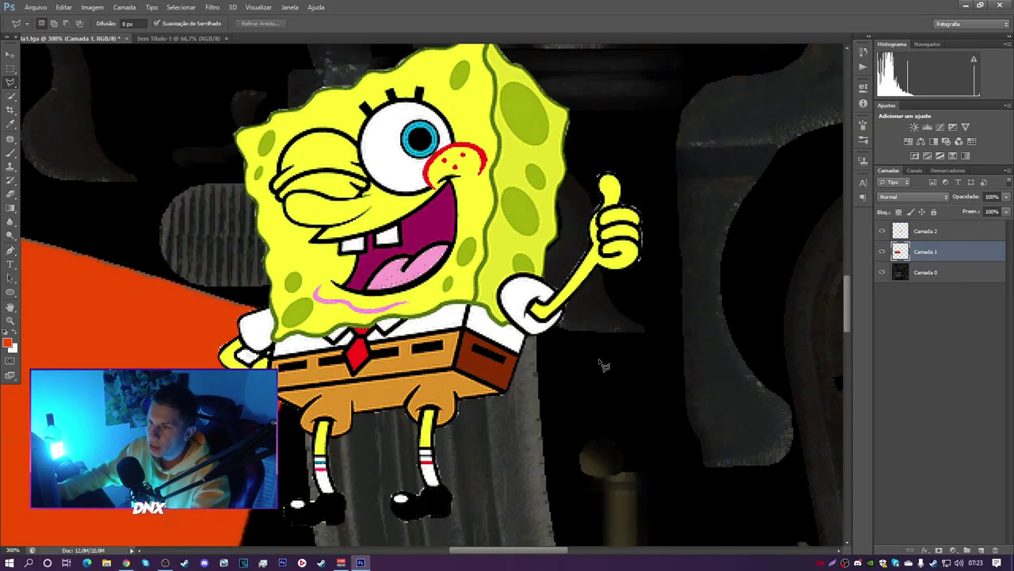
Step: Outline the leftover white patch above SpongeBob's head with the Polygonal Lasso and remove it from layer Camada 2
scroll(542, 149, "up", 3)
scroll(546, 155, "down", 7)
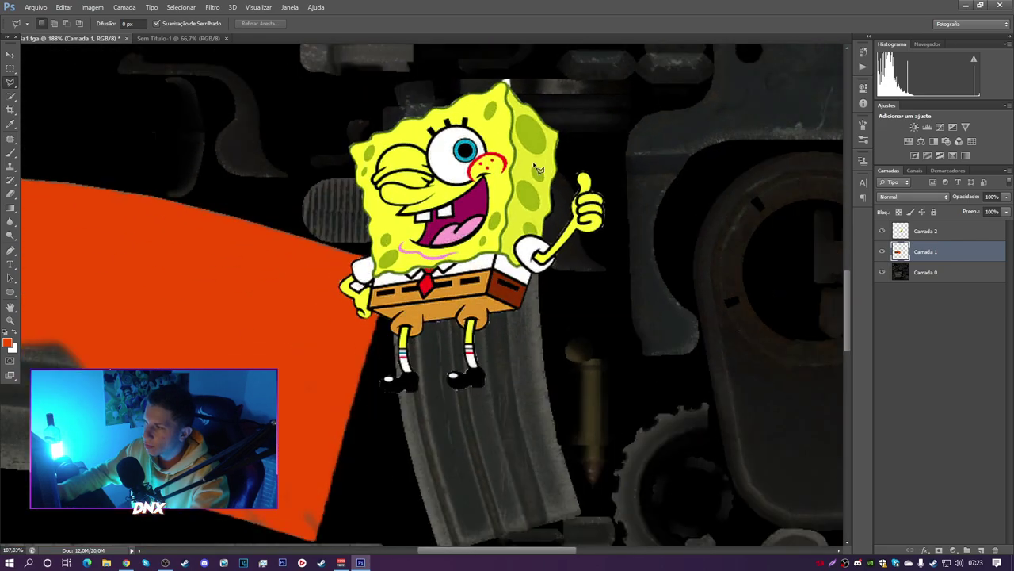
scroll(506, 84, "up", 1)
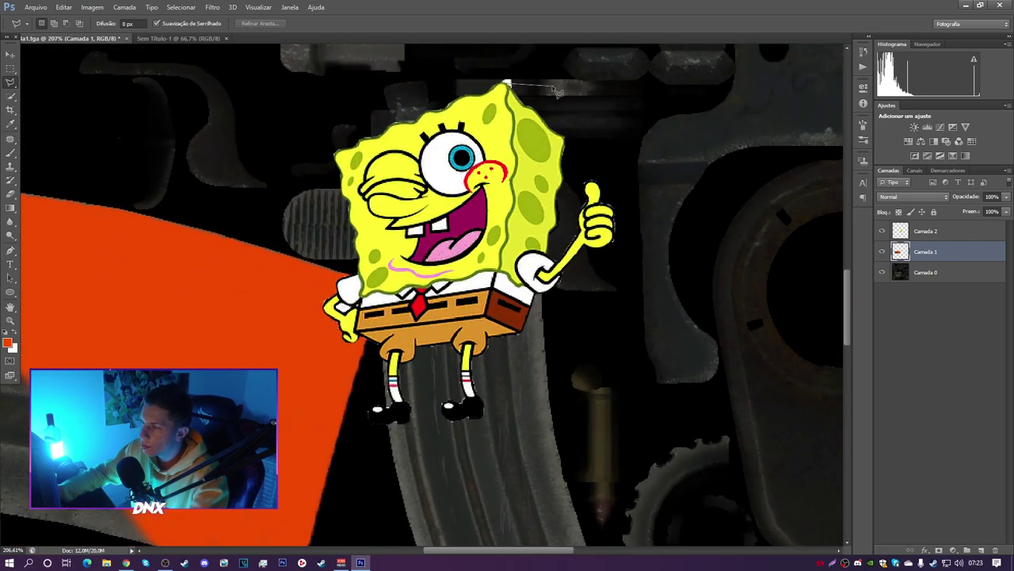
left_click(505, 84)
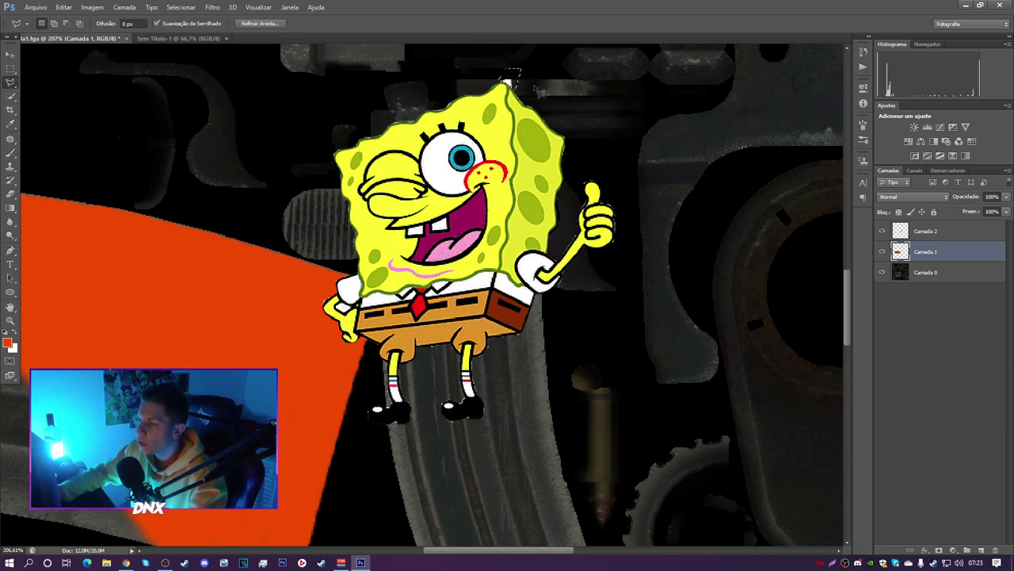
left_click(930, 232)
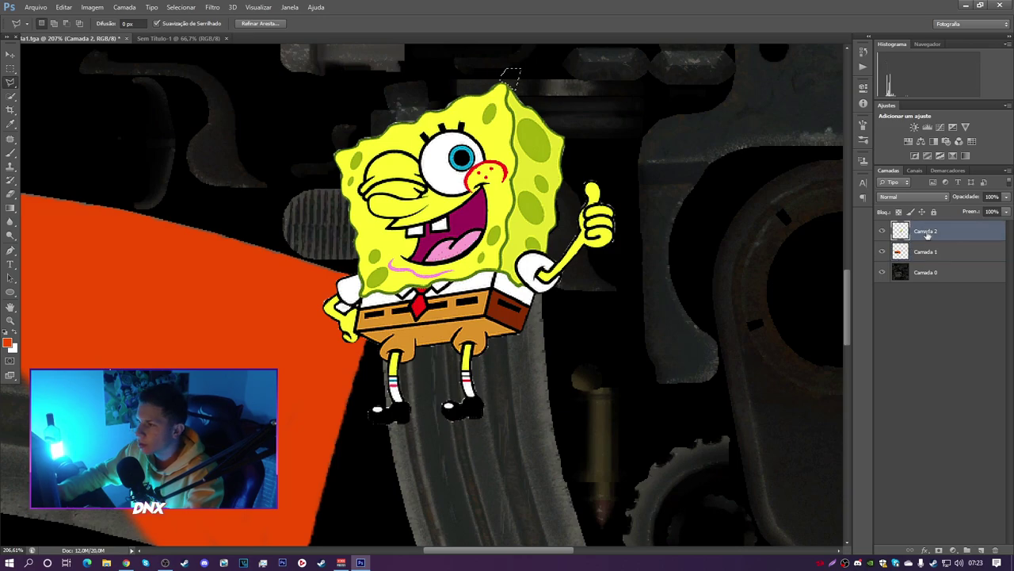
left_click(10, 68)
Step: Soften the top and side edges of the SpongeBob cutout using the Eraser at 13% opacity
left_click_drag(185, 111, 215, 145)
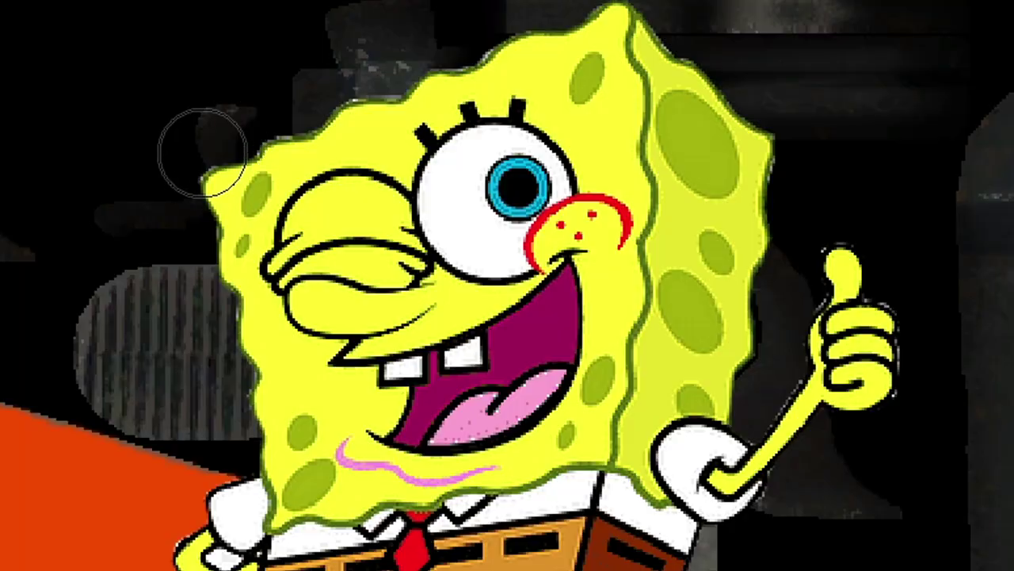
mouse_move(202, 150)
left_mouse_down()
mouse_move(375, 112)
mouse_move(251, 118)
mouse_move(534, 34)
mouse_move(510, 45)
mouse_move(516, 48)
mouse_move(505, 40)
mouse_move(451, 60)
mouse_move(438, 85)
left_mouse_up()
mouse_move(644, 10)
left_mouse_down()
mouse_move(688, 89)
mouse_move(804, 132)
mouse_move(777, 184)
left_mouse_up()
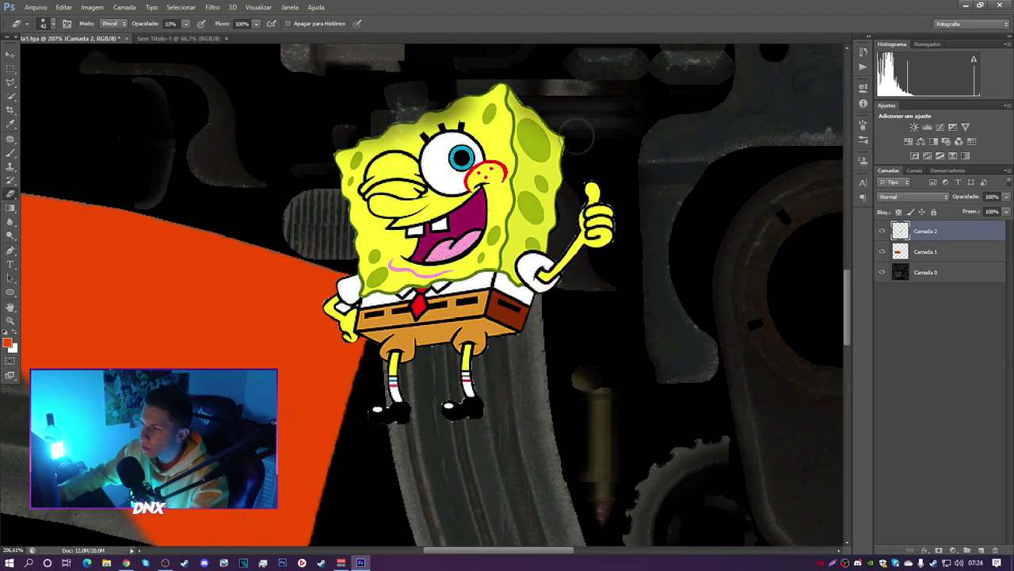
left_click_drag(566, 156, 612, 226)
Step: Free-transform the SpongeBob cutout, turning it sideways and fitting it onto the wide end of the orange magazine
key("z")
right_click(577, 277)
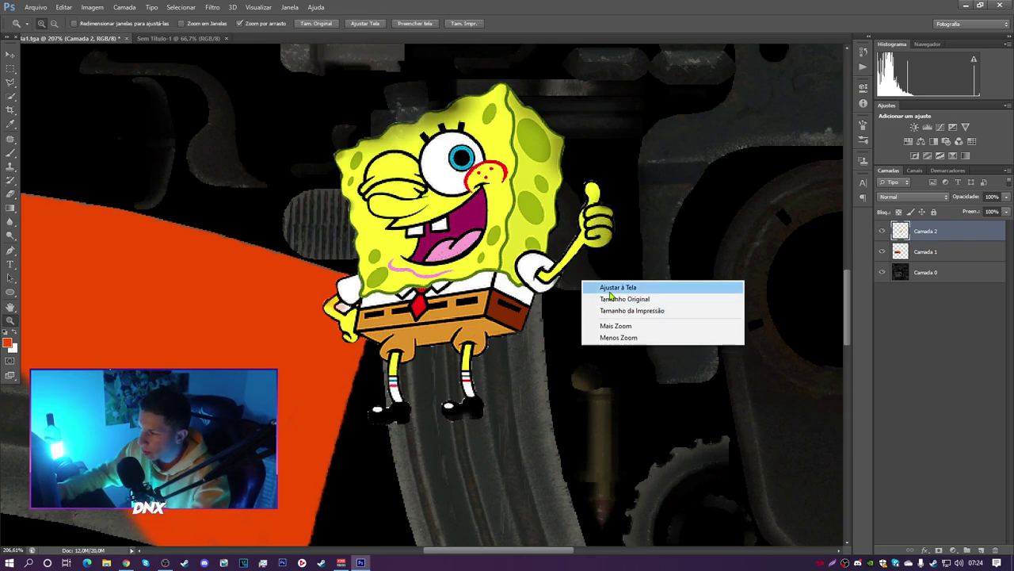
left_click(610, 287)
key("ctrl+t")
left_click_drag(507, 264, 442, 241)
left_click_drag(444, 291, 366, 313)
left_click_drag(490, 349, 496, 327)
left_click_drag(378, 313, 376, 318)
left_click_drag(495, 342, 495, 338)
left_click(532, 23)
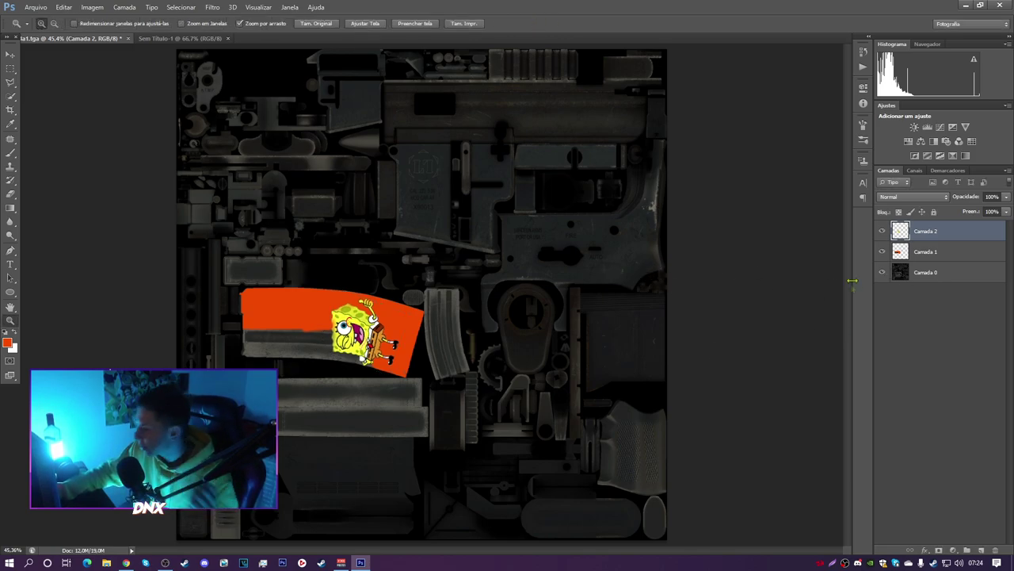
Step: Hide layer Camada 2 and select the entire magazine shape on Camada 1 with the Quick Selection tool
left_click(882, 231)
left_click(921, 256)
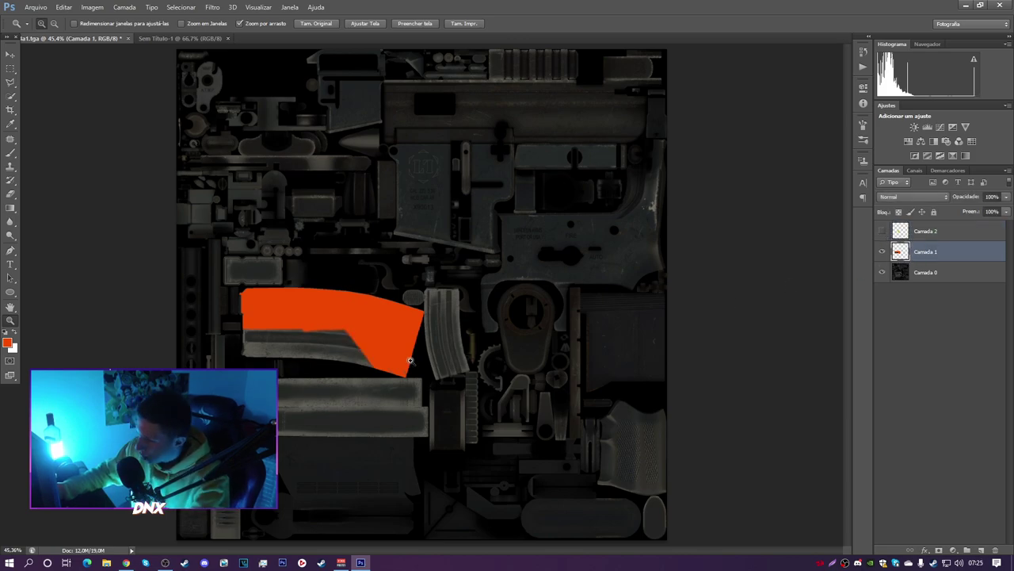
left_click(267, 323)
left_click(367, 332)
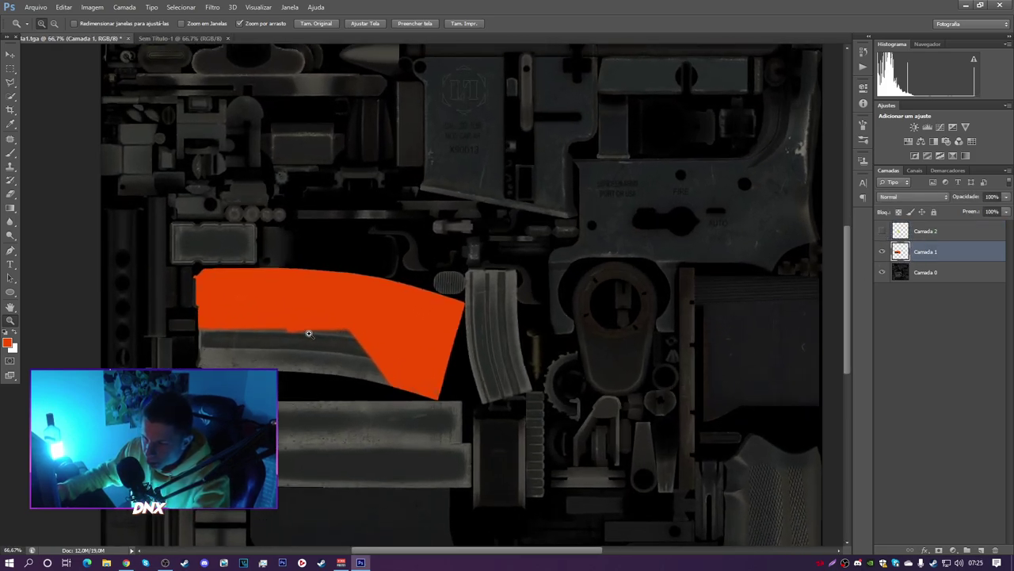
left_click(313, 333)
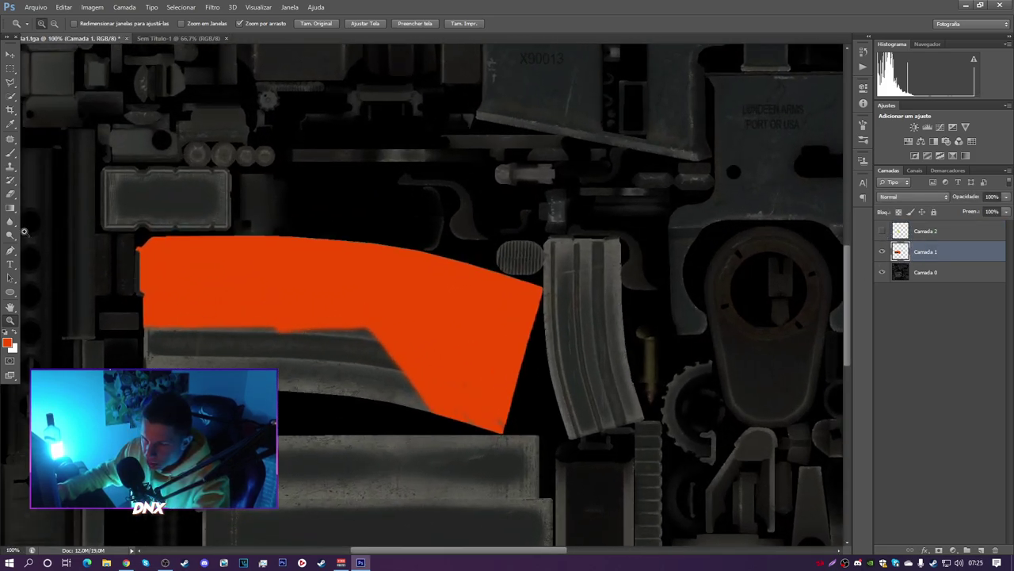
left_click(12, 95)
left_click_drag(926, 230, 922, 256)
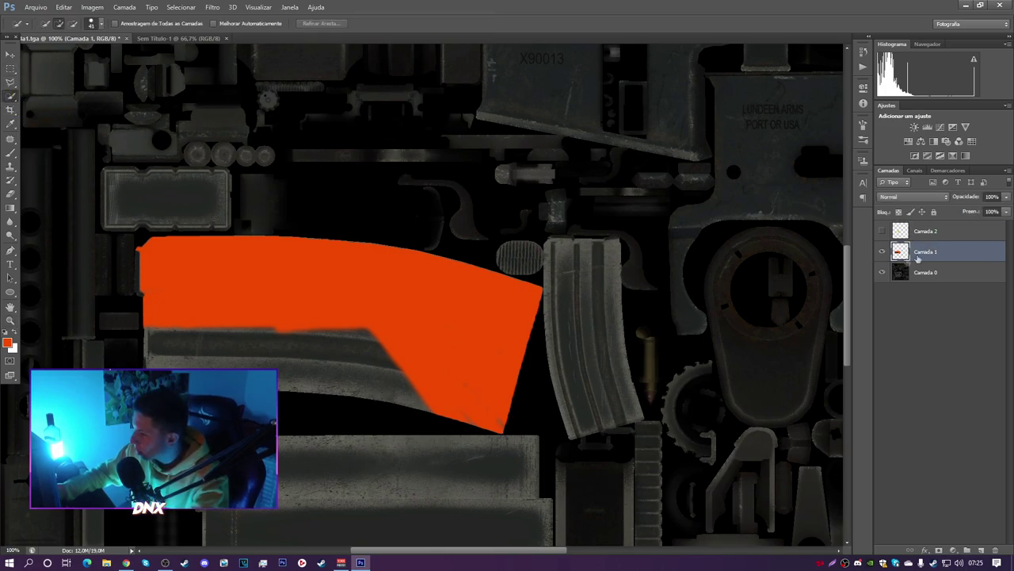
left_click_drag(422, 338, 396, 339)
left_click_drag(333, 347, 290, 359)
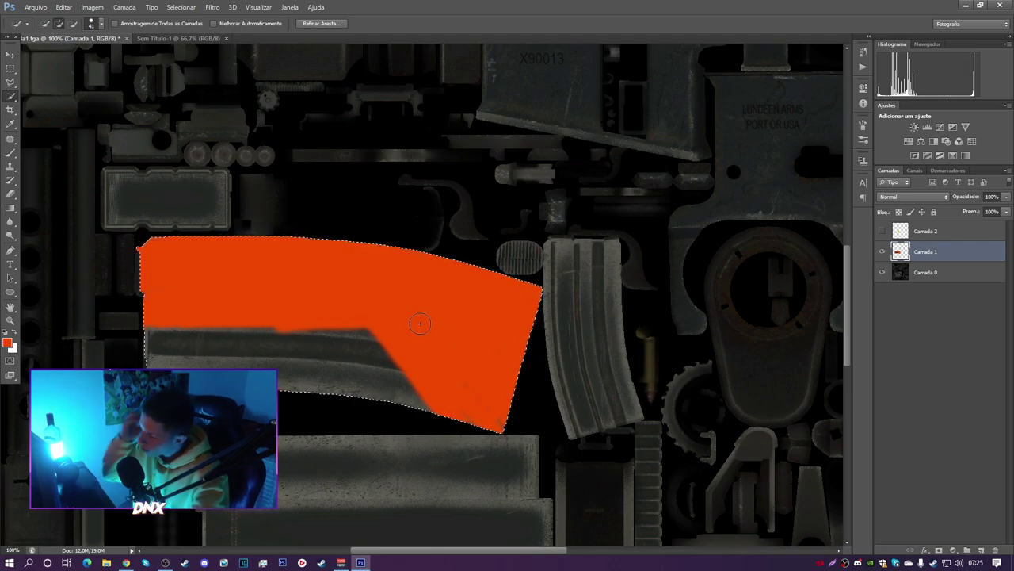
Step: Paint over the remaining grey area of the selected magazine in solid orange, adjusting the brush size as needed
left_click(11, 125)
left_click(10, 152)
left_click_drag(187, 346, 345, 321)
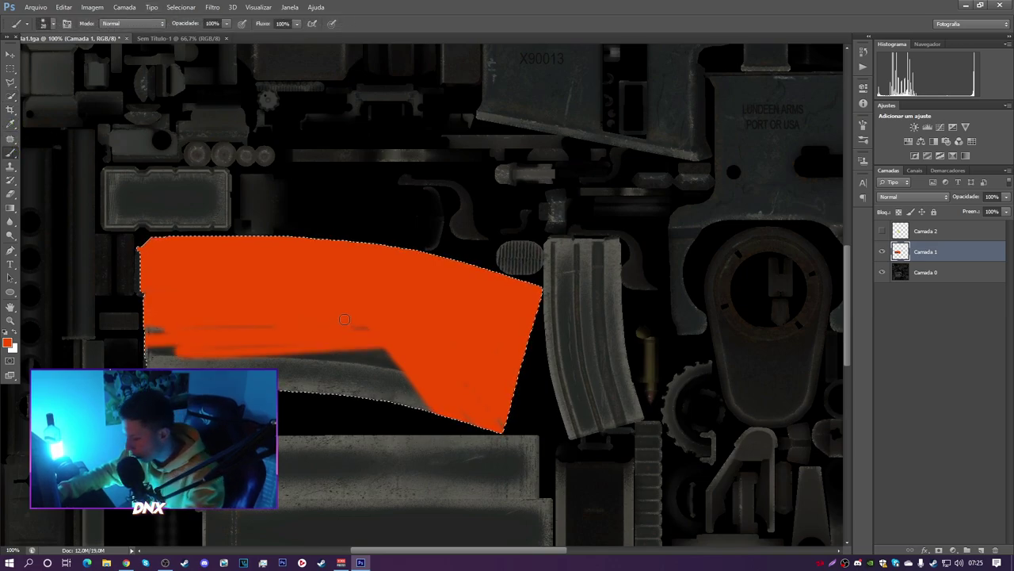
key("e")
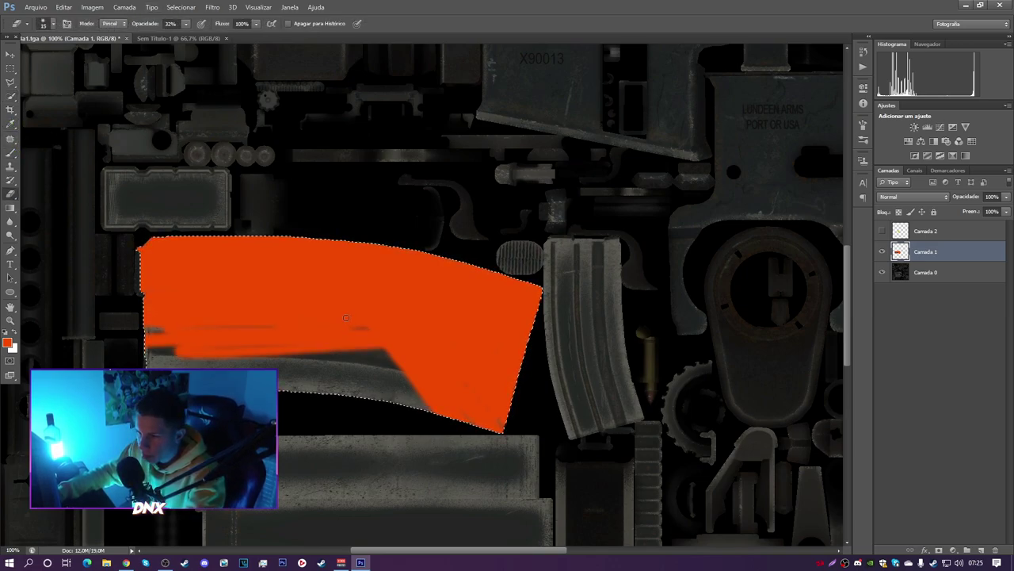
key("bracketright")
key("bracketright")
key("bracketright")
key("bracketright")
key("bracketright")
left_click_drag(436, 350, 226, 320)
mouse_move(344, 376)
left_mouse_down()
mouse_move(309, 336)
mouse_move(357, 341)
mouse_move(305, 334)
mouse_move(369, 316)
mouse_move(192, 339)
left_mouse_up()
key("bracketright")
key("bracketright")
key("b")
key("bracketright")
key("bracketleft")
key("bracketleft")
key("bracketleft")
key("bracketleft")
key("bracketleft")
key("bracketleft")
key("bracketleft")
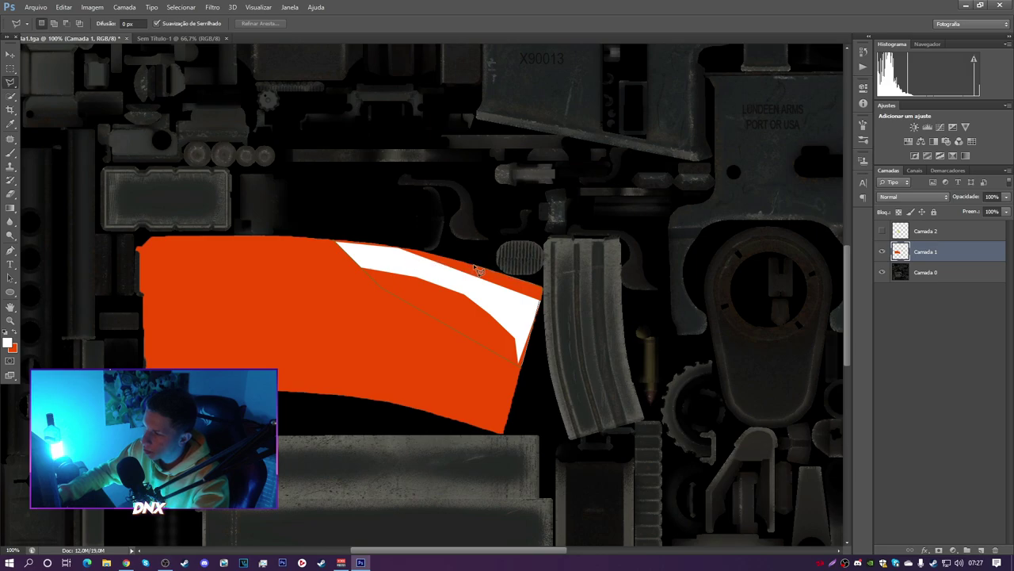
Step: Select the magazine's upper corner with the Polygonal Lasso, fill it with white brush strokes, and show layer Camada 2 again
left_click(343, 247)
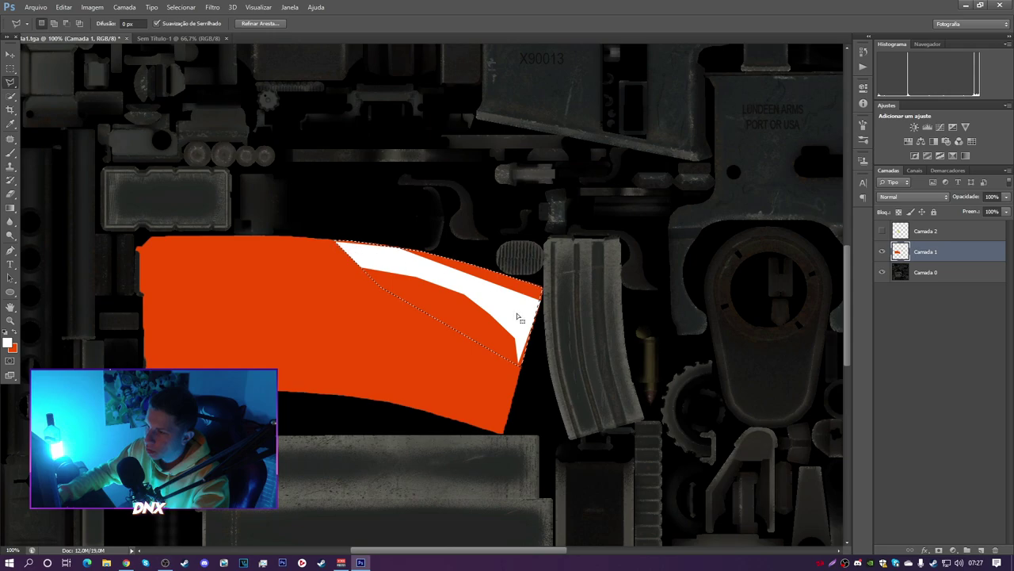
left_click(10, 152)
mouse_move(388, 285)
left_mouse_down()
mouse_move(553, 323)
mouse_move(299, 244)
mouse_move(555, 340)
left_mouse_up()
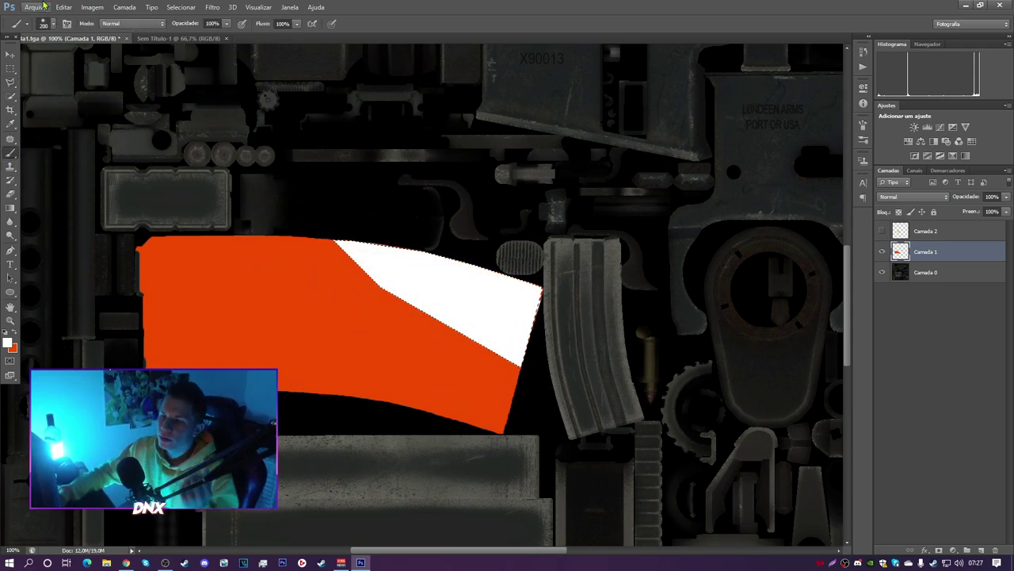
left_click(883, 232)
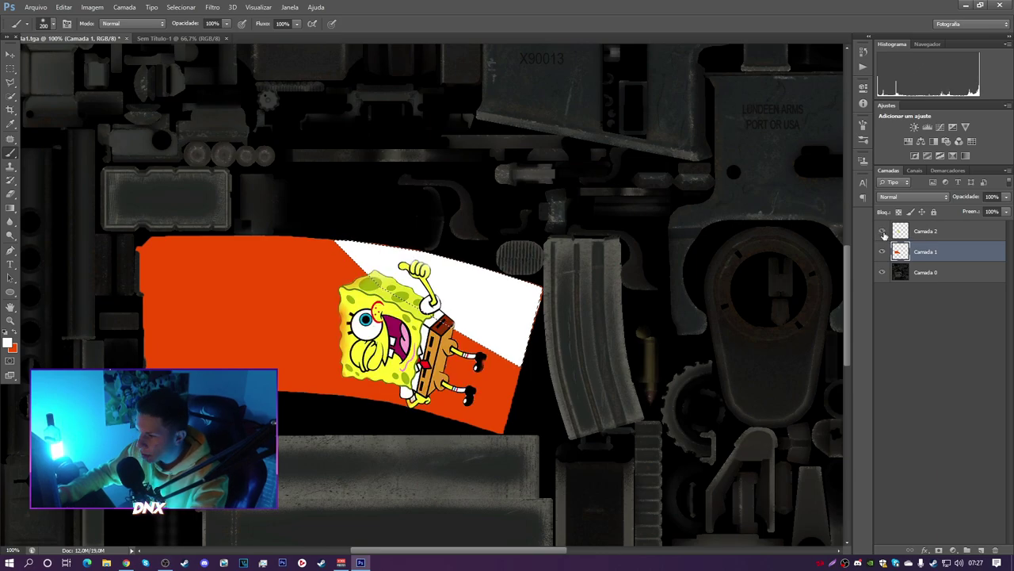
Step: Clear the selection around the magazine's white corner
left_click(11, 68)
left_click(242, 169)
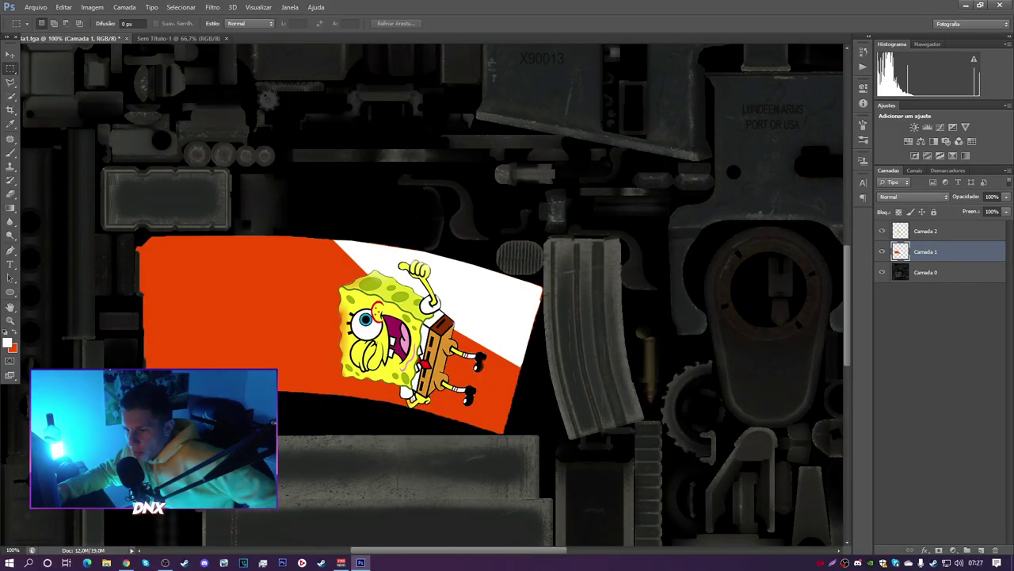
scroll(584, 318, "down", 1)
scroll(583, 319, "down", 3)
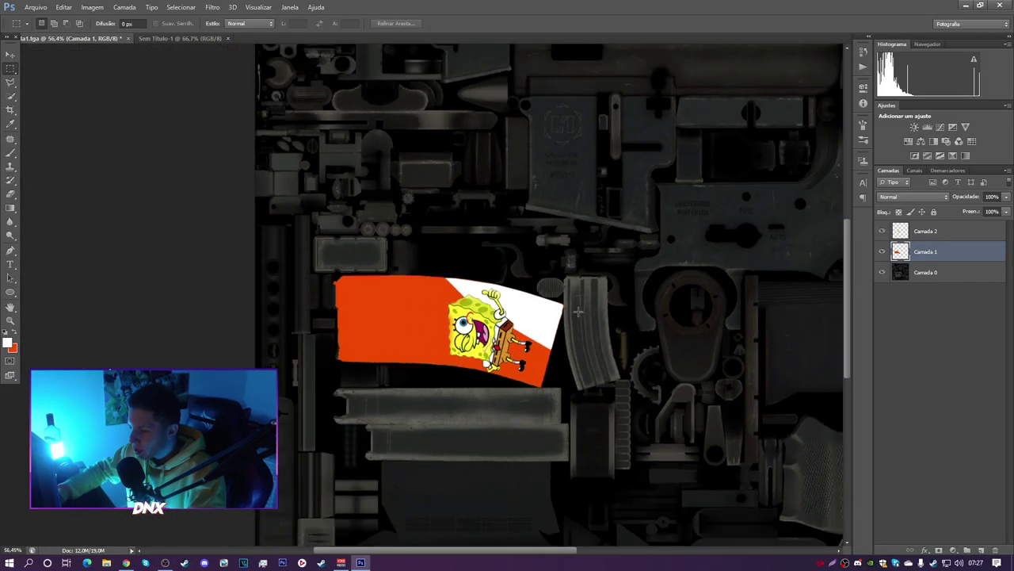
Step: Save a copy of the texture to the desktop in Targa format at 24 bits/pixel
key("ctrl+shift+s")
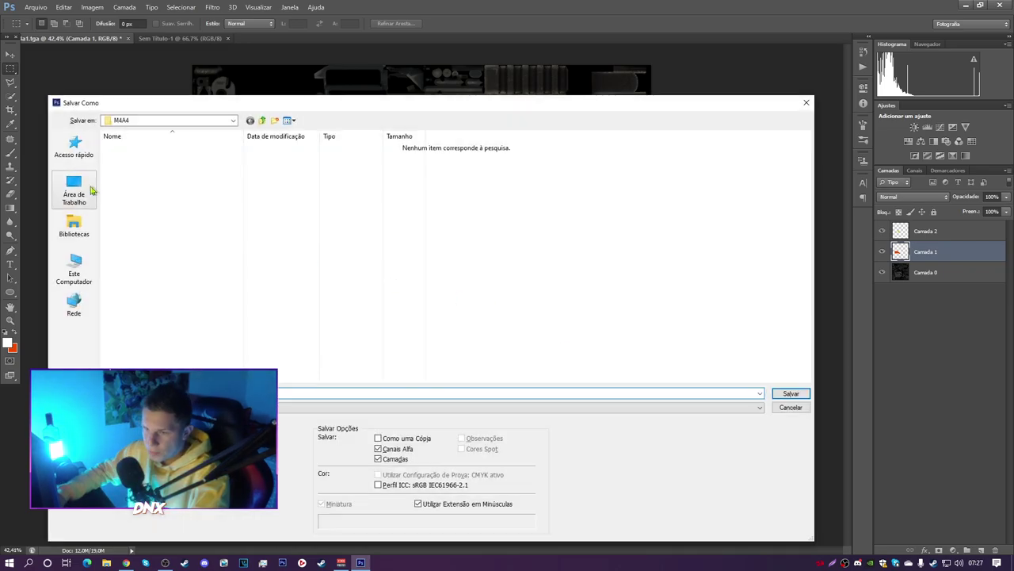
left_click(230, 408)
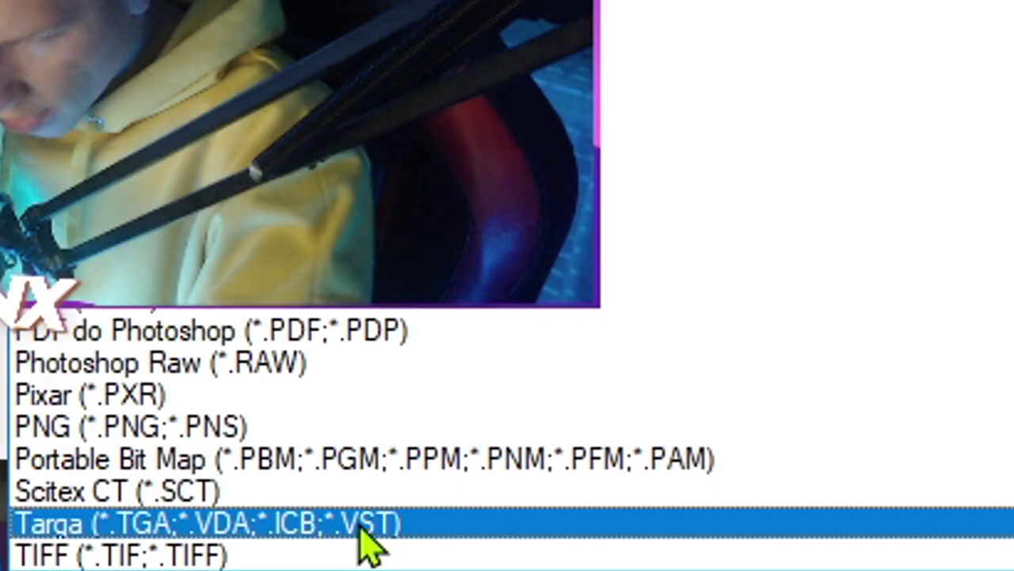
left_click(225, 557)
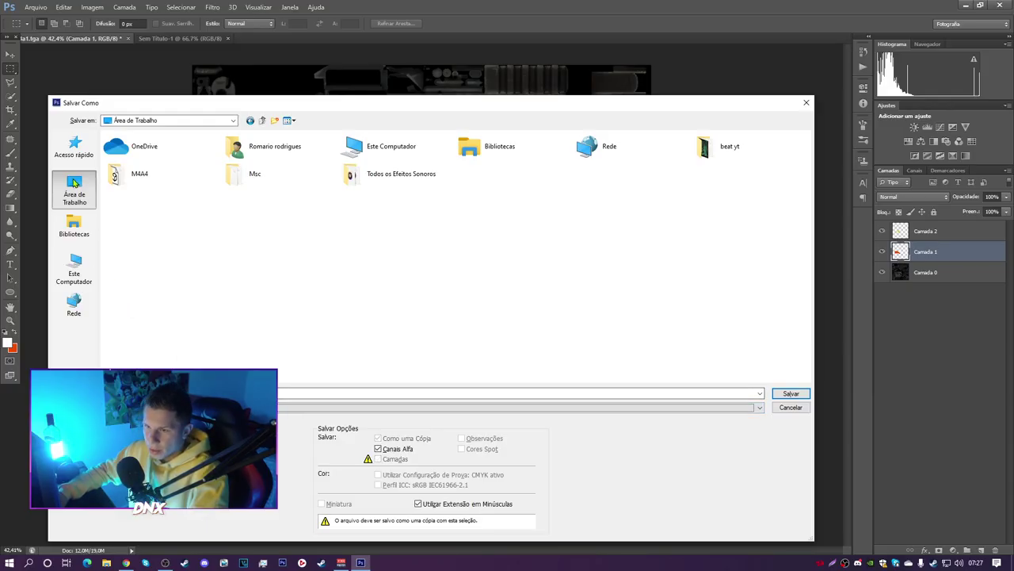
left_click(800, 395)
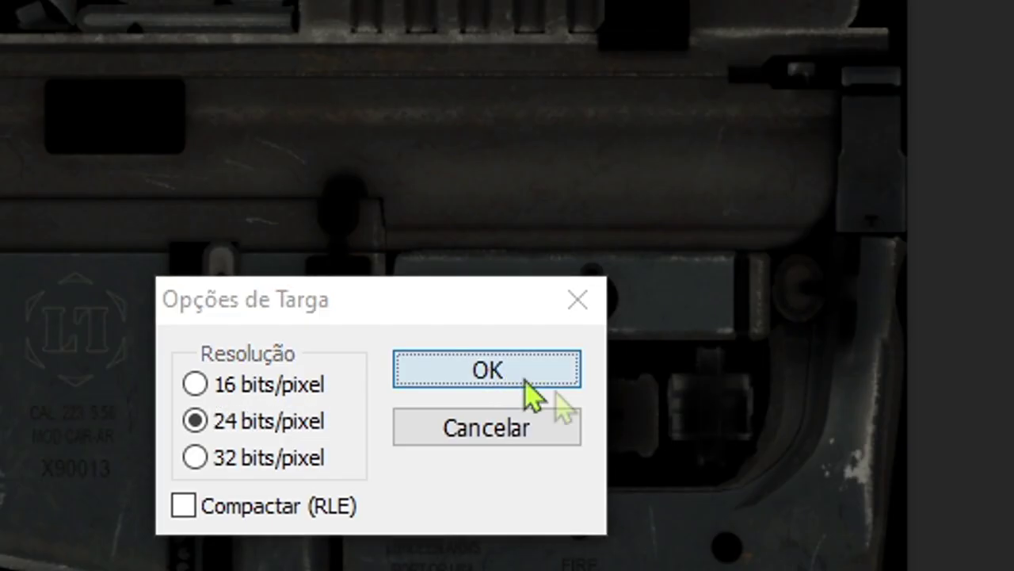
left_click(546, 190)
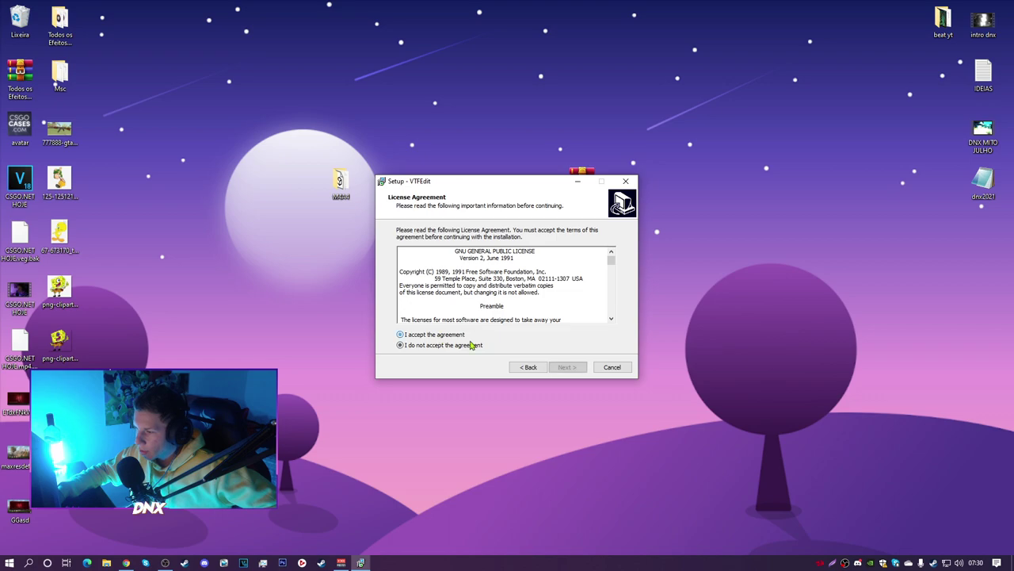
Step: Install VTFEdit with the licence accepted, the default folders kept and a desktop icon, and close the readme file
left_click(434, 334)
left_click(567, 367)
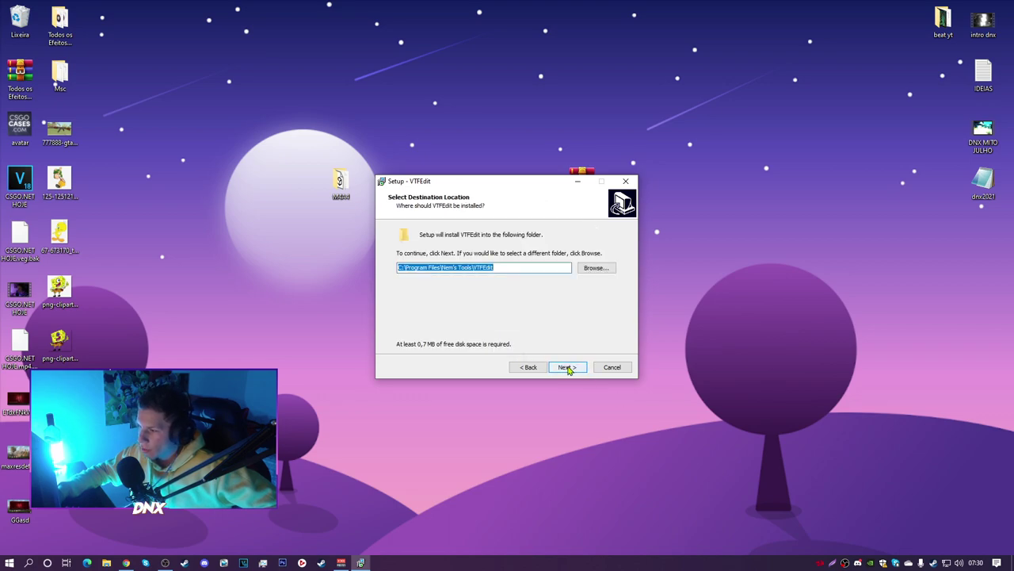
left_click(568, 369)
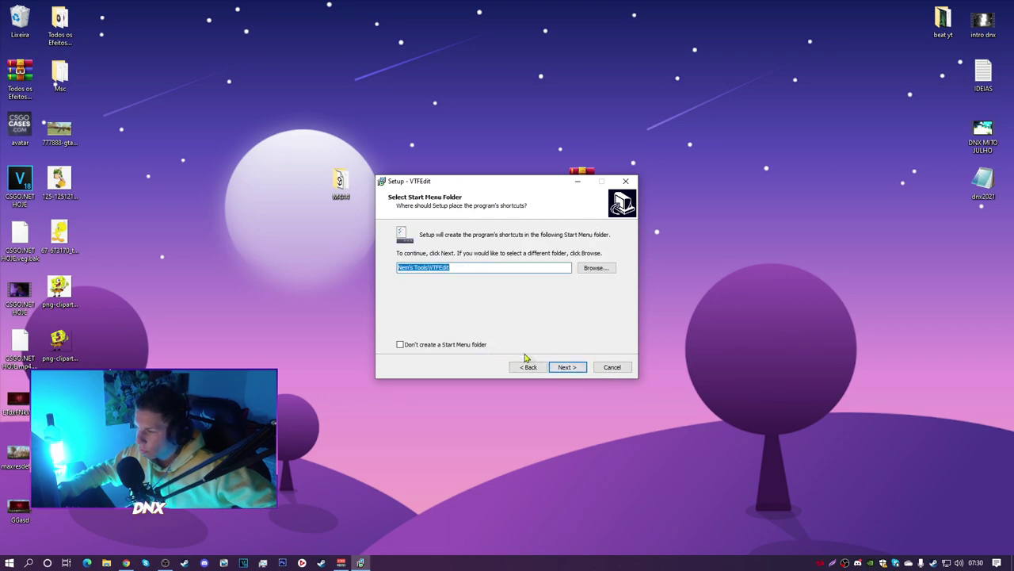
left_click(582, 369)
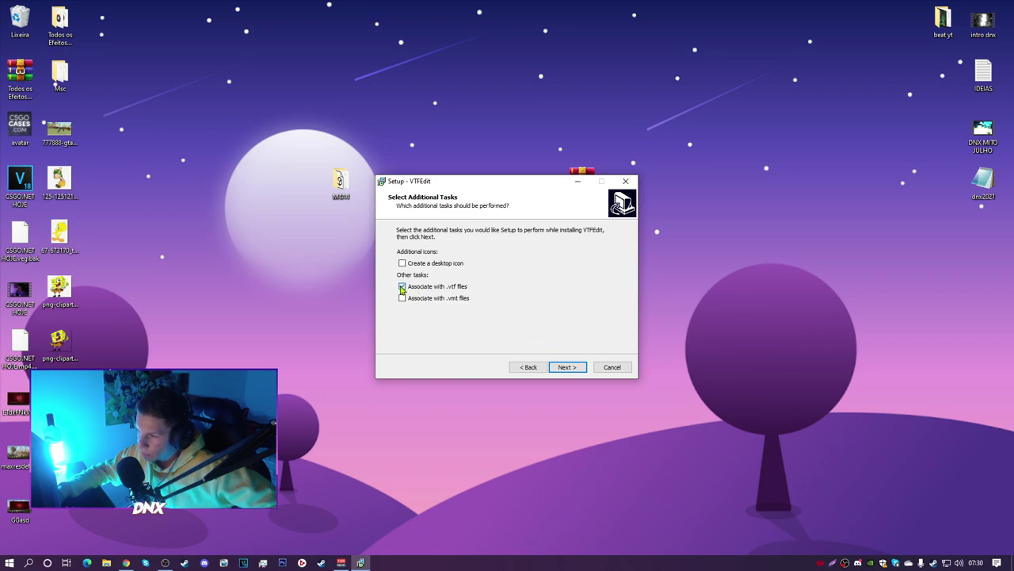
left_click(582, 365)
left_click(572, 367)
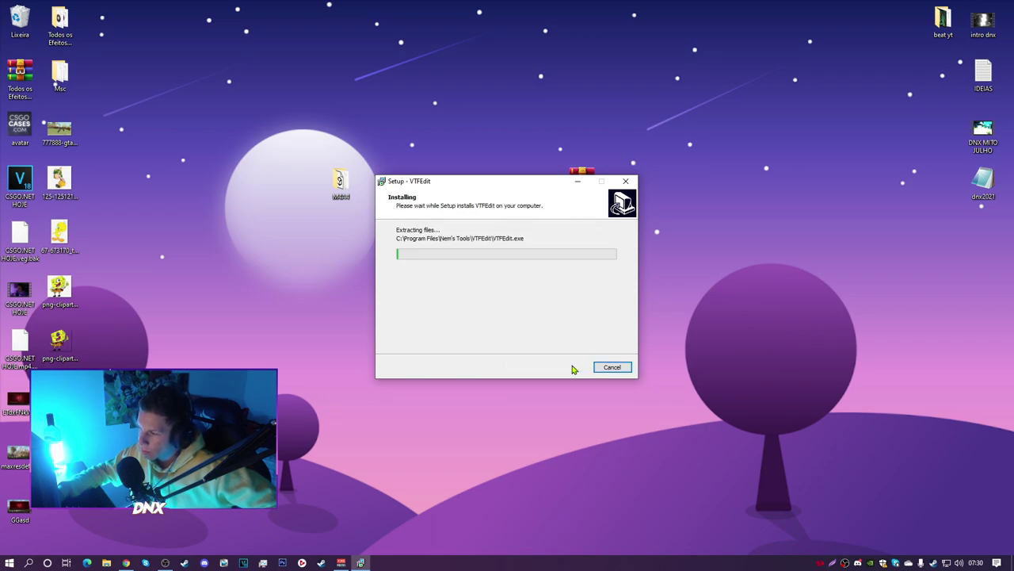
left_click(567, 369)
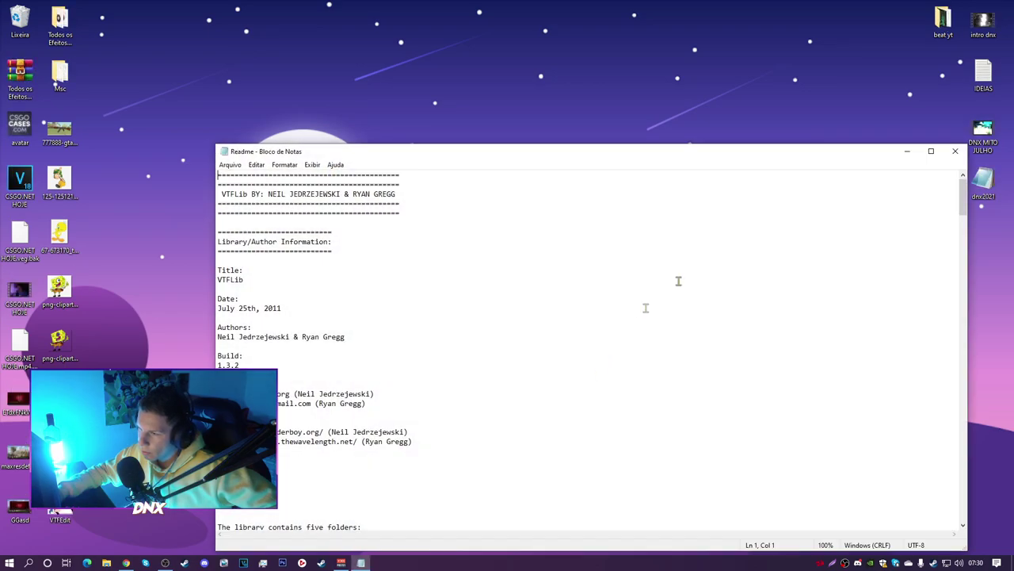
left_click(951, 152)
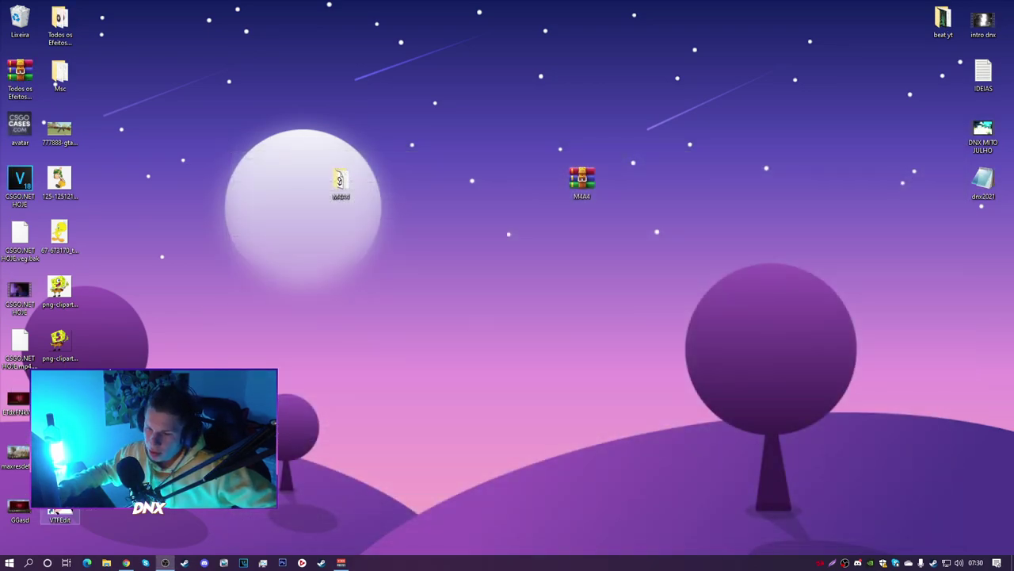
Step: Move the VTFEdit shortcut near the M4A4 folder on the desktop, and open VTFEdit
left_click_drag(59, 511, 461, 236)
left_click(515, 332)
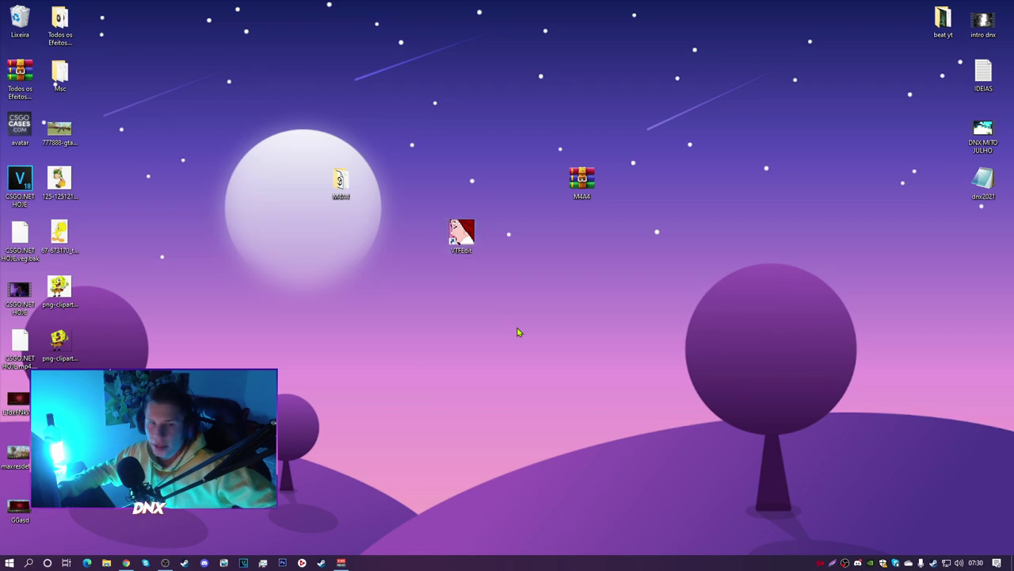
left_click_drag(466, 238, 425, 239)
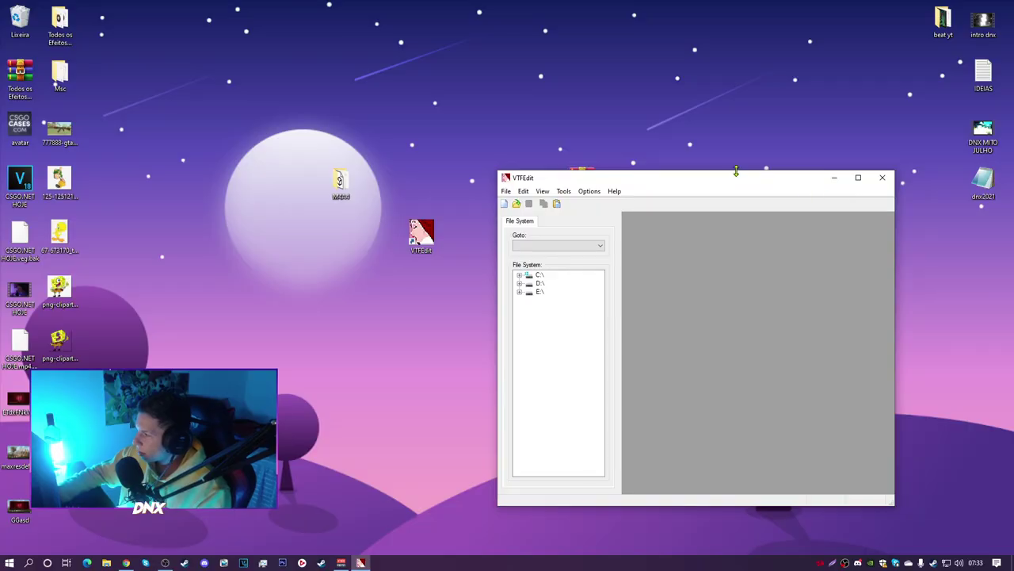
left_click_drag(724, 190, 690, 178)
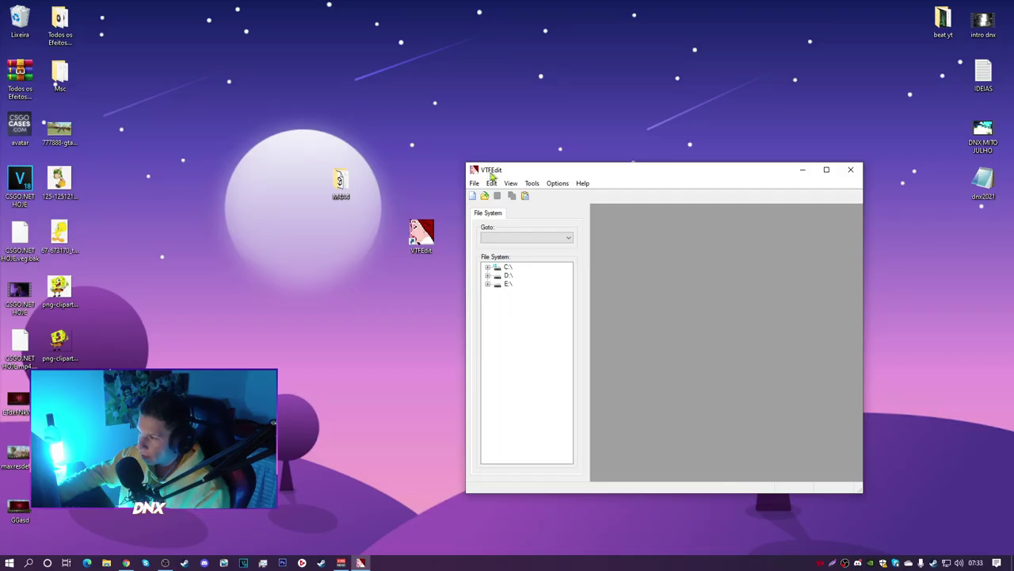
Step: Import rif_m4a1.tga from the desktop, accepting the default VTF options
left_click(473, 183)
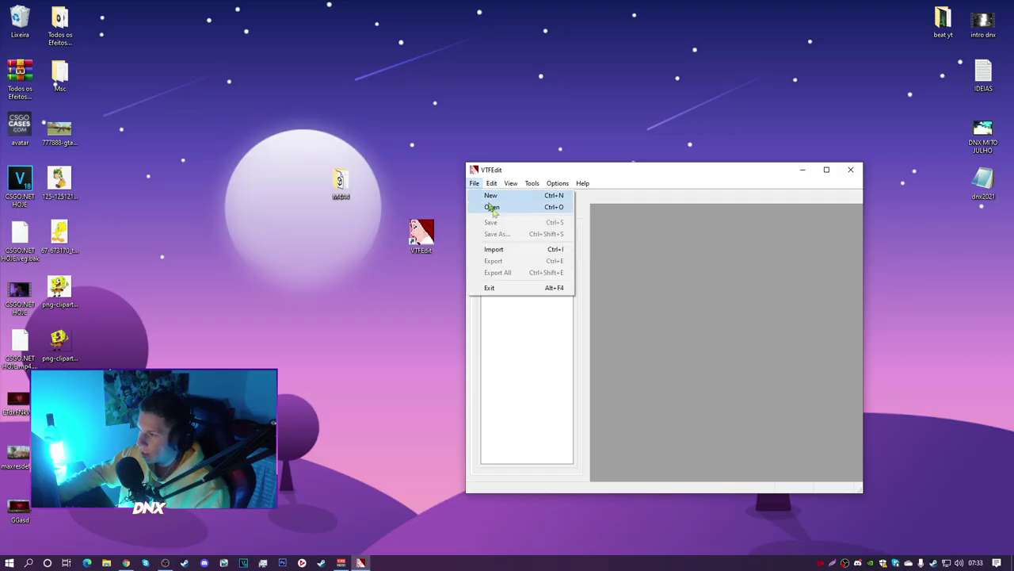
left_click(495, 250)
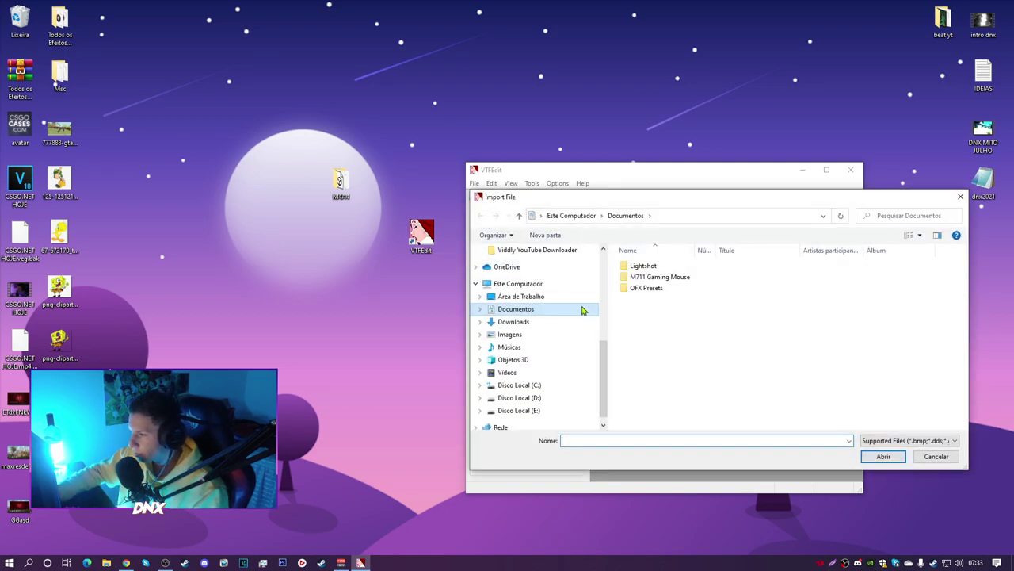
scroll(605, 339, "up", 1)
left_click(515, 271)
scroll(702, 348, "down", 2)
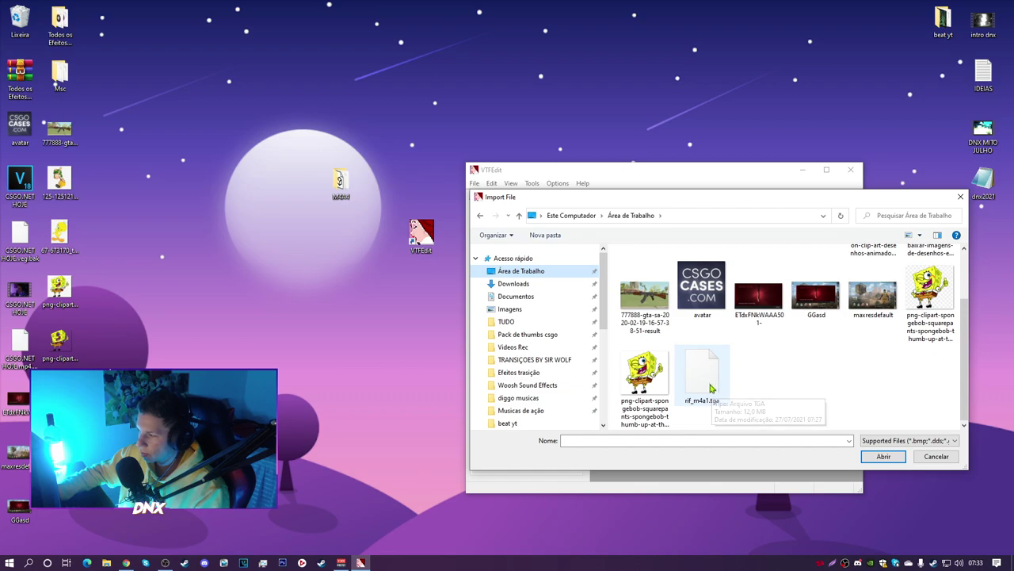
double_click(703, 372)
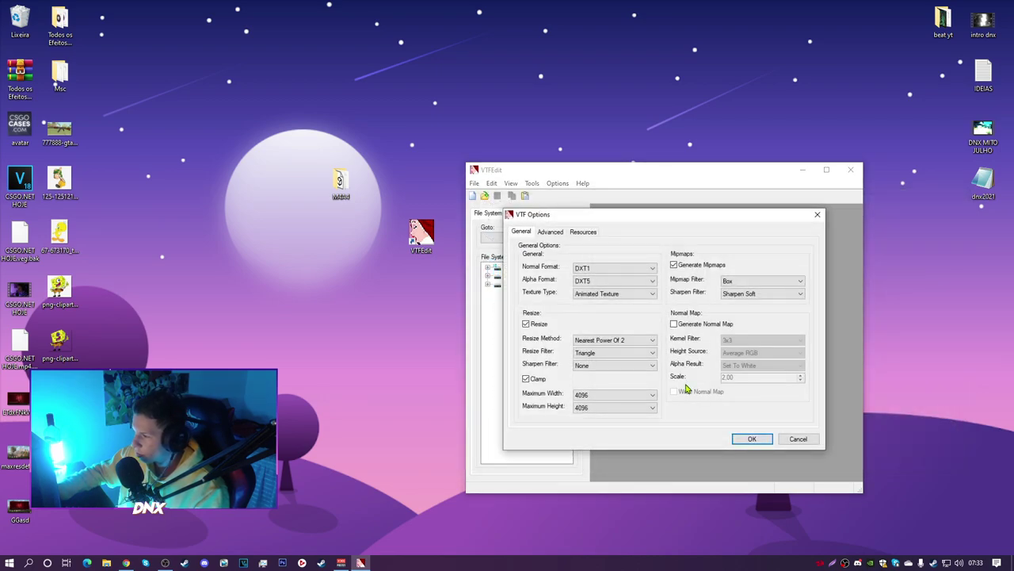
left_click(742, 436)
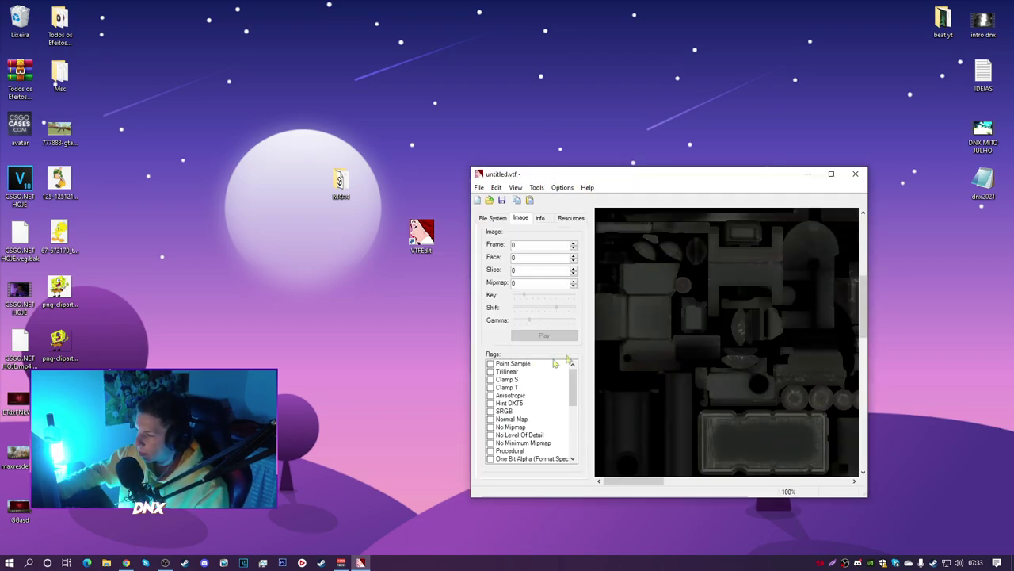
Step: Examine the imported texture around the orange magazine, widening and repositioning the VTFEdit window to show more of it
scroll(750, 337, "down", 6)
scroll(758, 304, "up", 2)
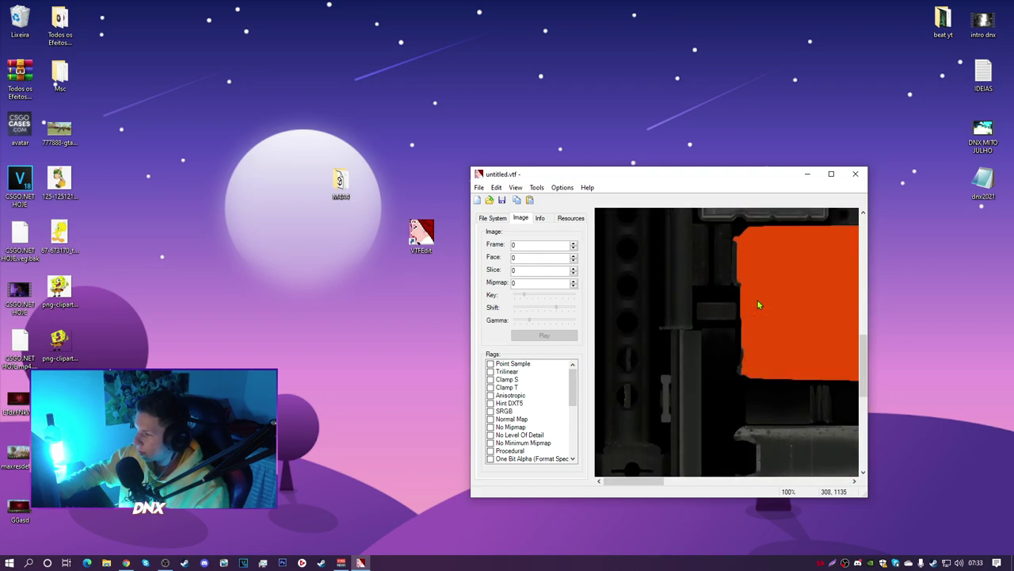
scroll(759, 388, "down", 2)
scroll(754, 387, "up", 4)
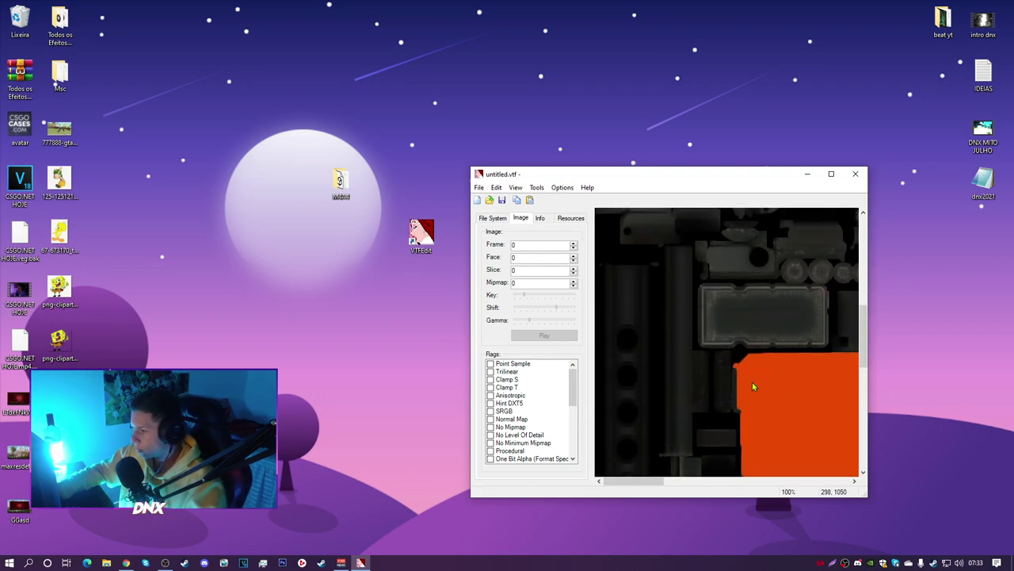
scroll(753, 384, "down", 4)
scroll(749, 372, "up", 6)
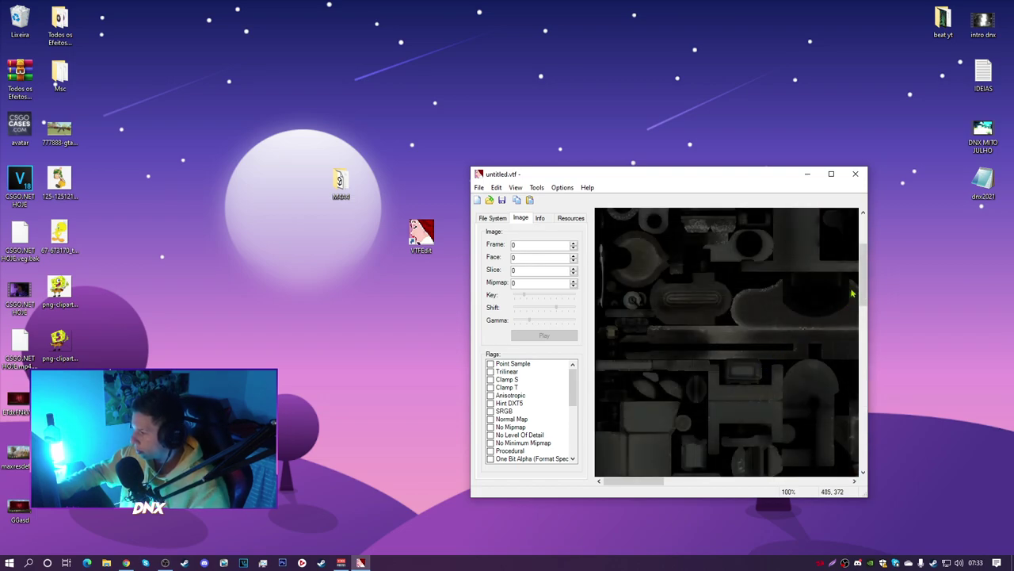
left_click_drag(867, 278, 1010, 270)
left_click_drag(741, 175, 543, 102)
scroll(688, 263, "up", 8)
scroll(683, 273, "up", 3)
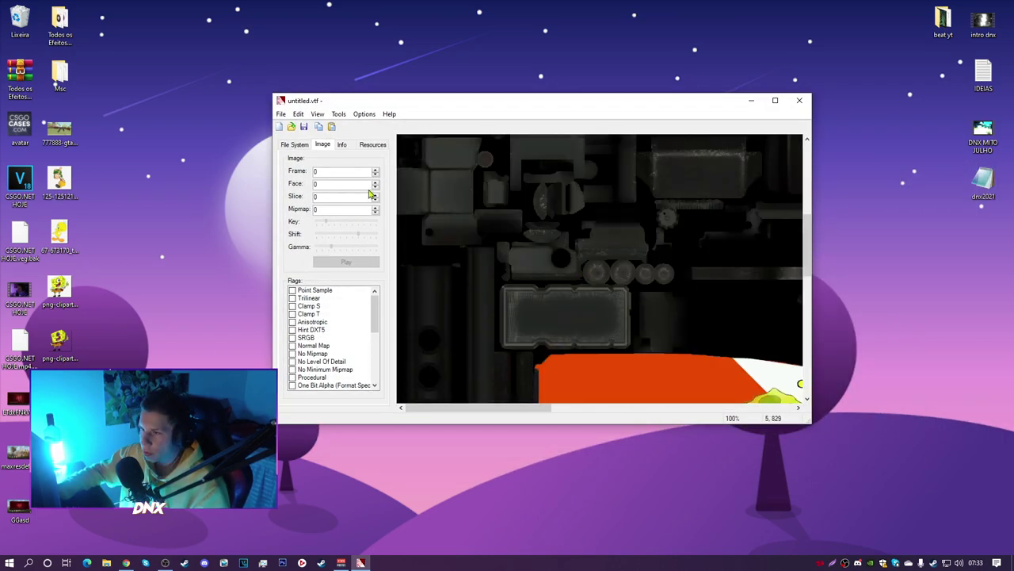
Step: Save the imported texture to the desktop as a VTF file named ak
left_click(303, 129)
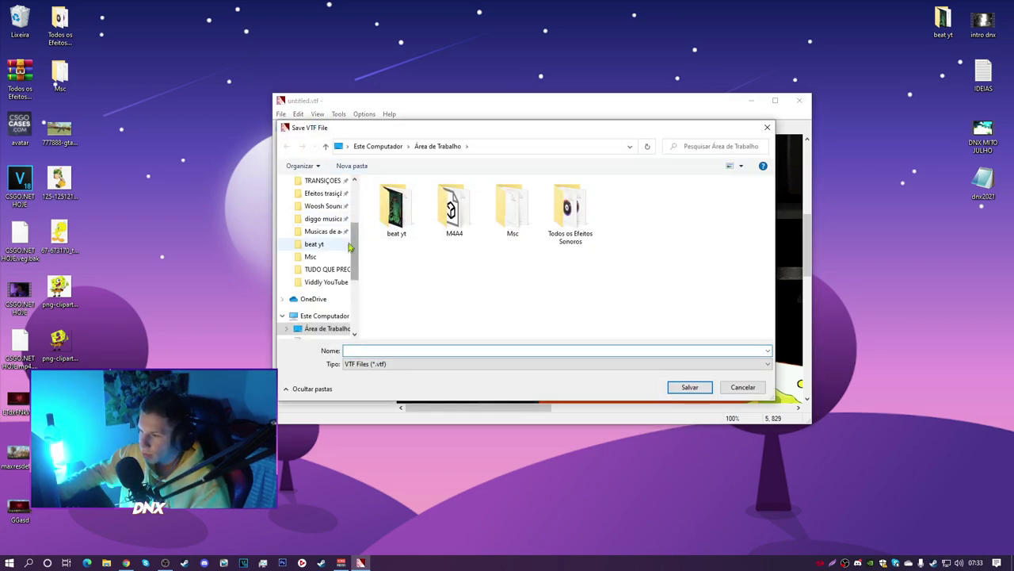
scroll(354, 252, "up", 3)
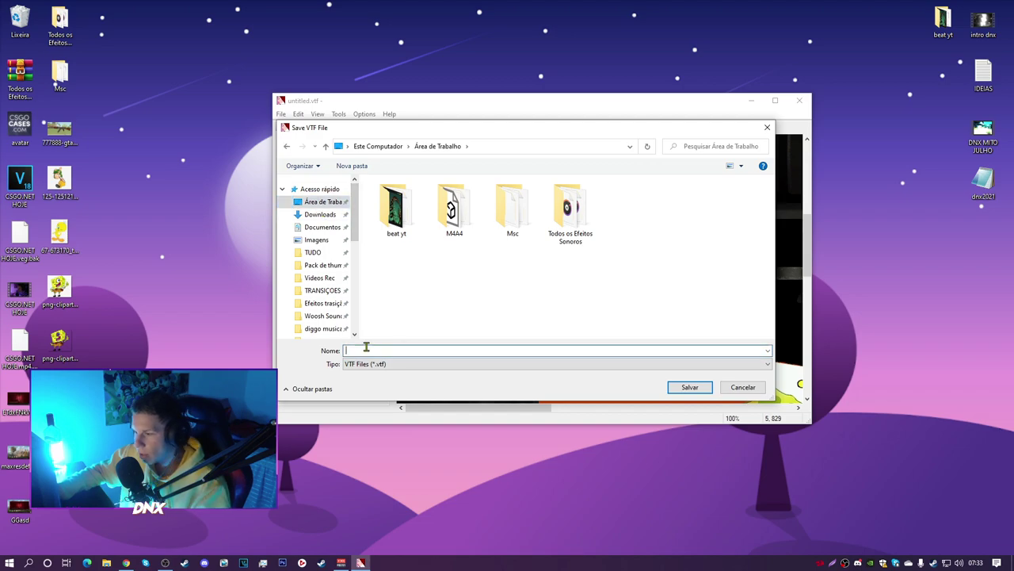
type("ak")
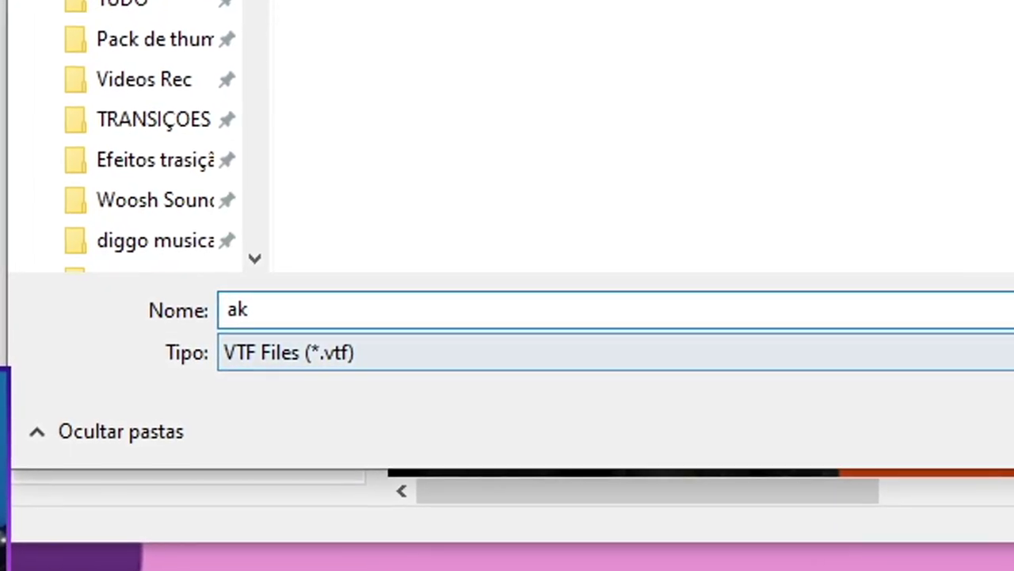
key("Return")
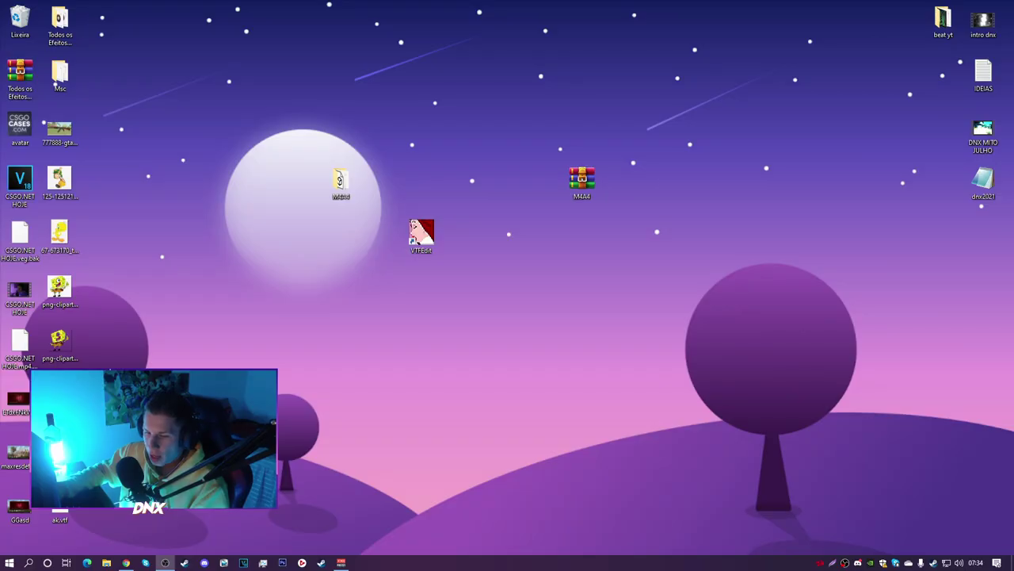
Step: Move ak.vtf to an empty area of the desktop and cut it for pasting
left_click_drag(59, 511, 663, 283)
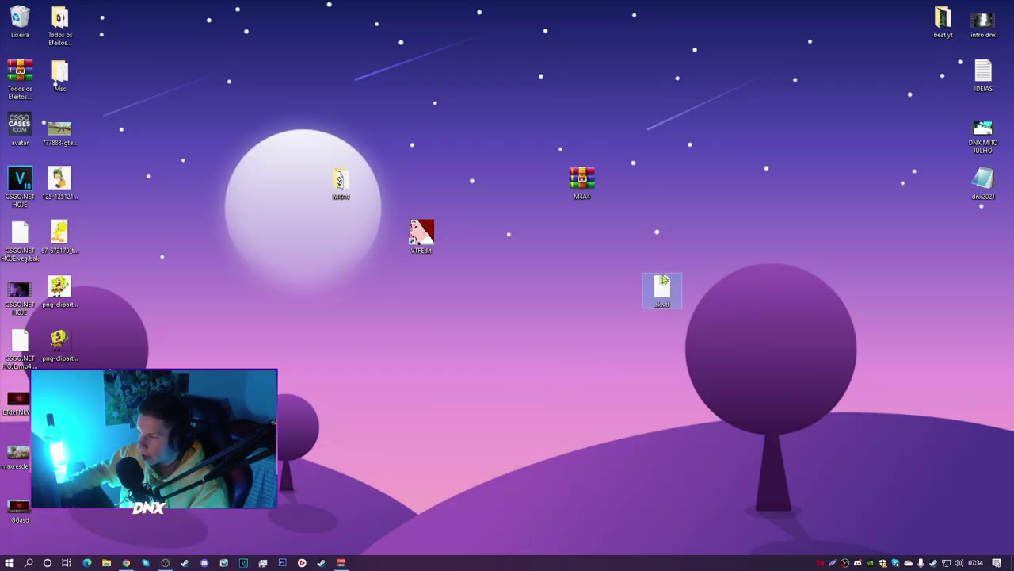
right_click(661, 283)
left_click(694, 440)
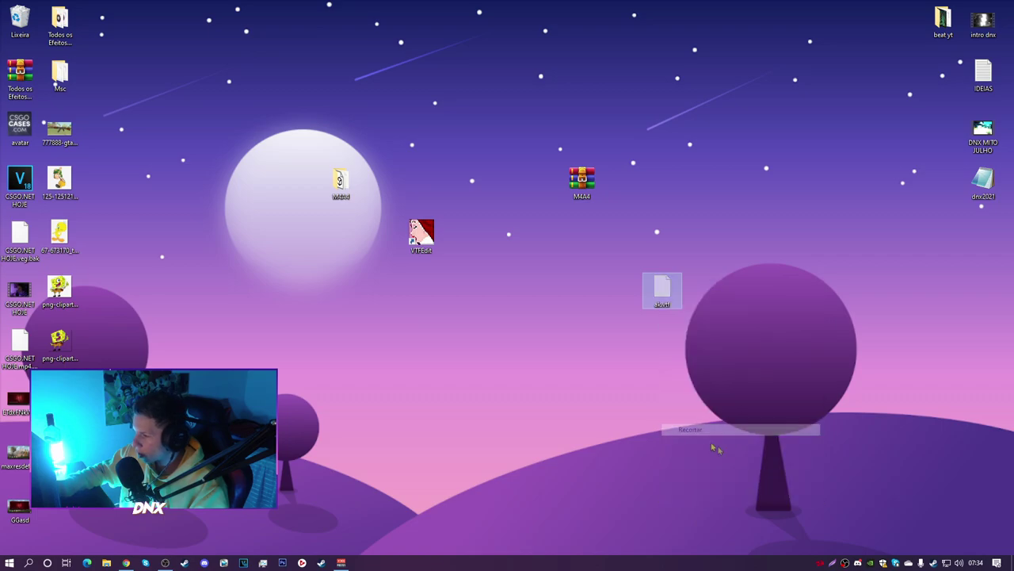
Step: Switch to Steam and browse to Counter-Strike: Global Offensive's local installation folder from its properties, closing the properties window
double_click(933, 562)
right_click(82, 131)
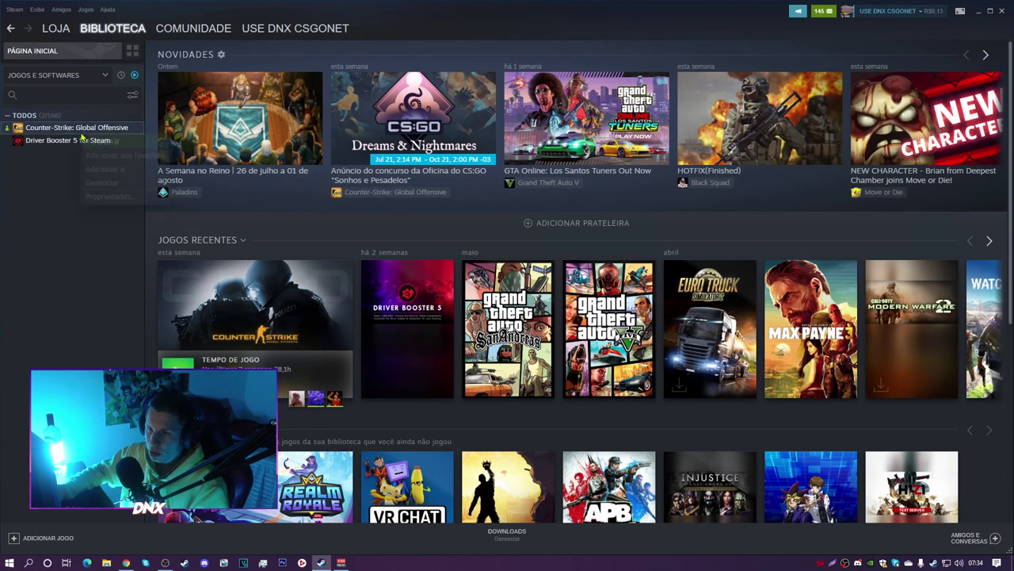
left_click(92, 198)
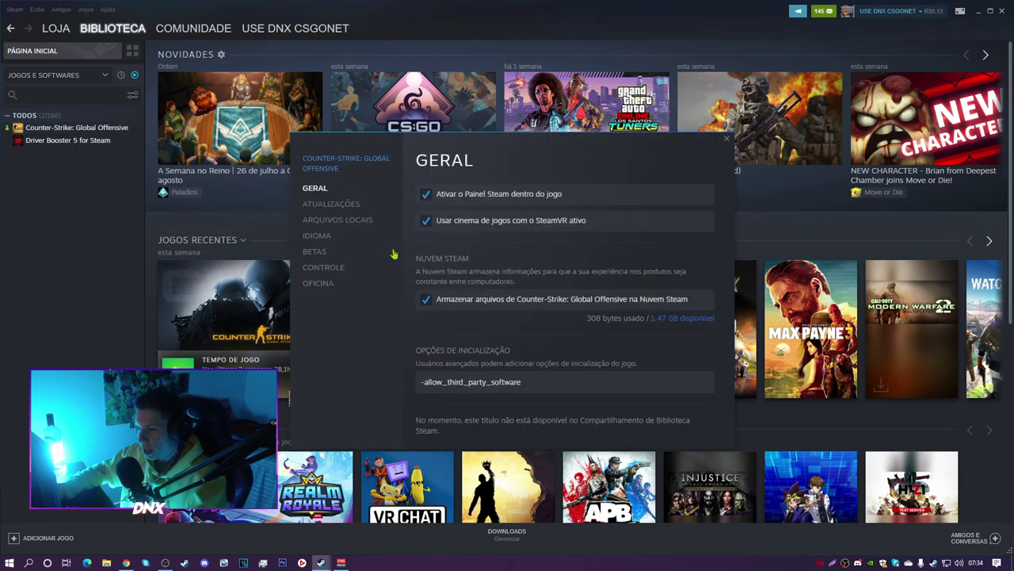
left_click(337, 219)
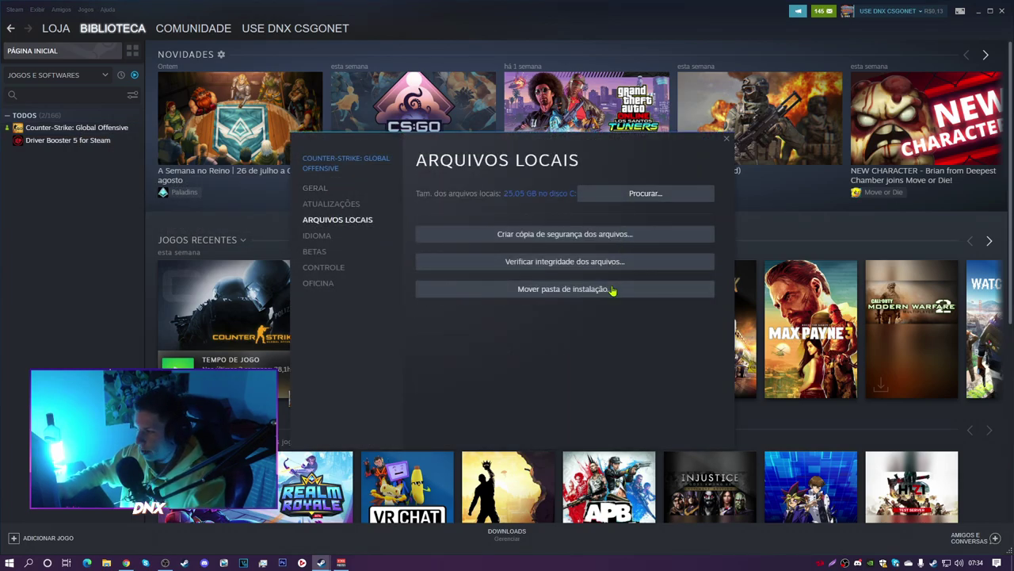
left_click(727, 139)
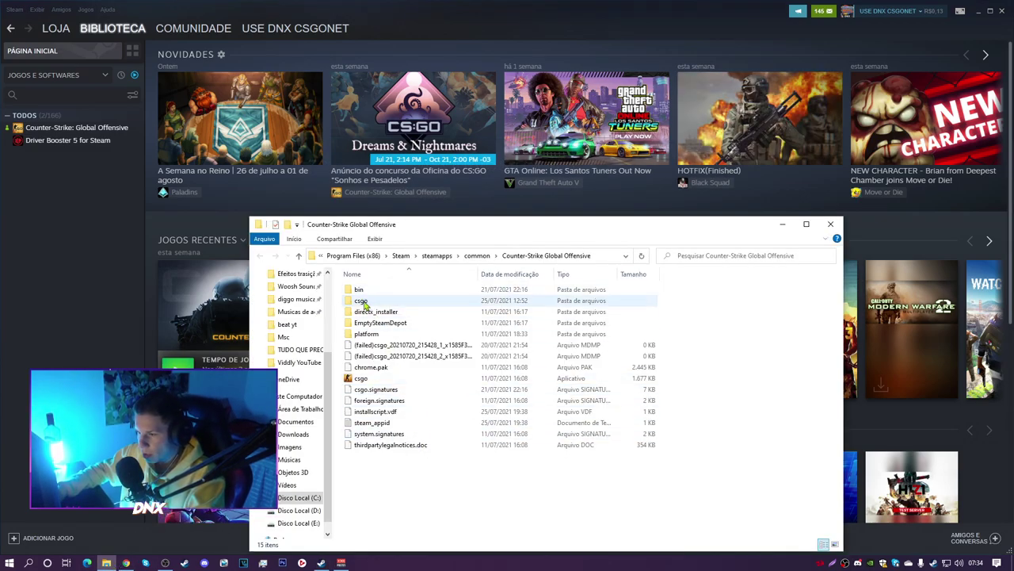
Step: Paste ak.vtf into the Counter-Strike Global Offensive installation folder, close the folder, hide Steam and refresh the desktop
double_click(361, 302)
left_click_drag(415, 223, 429, 49)
left_click(515, 329)
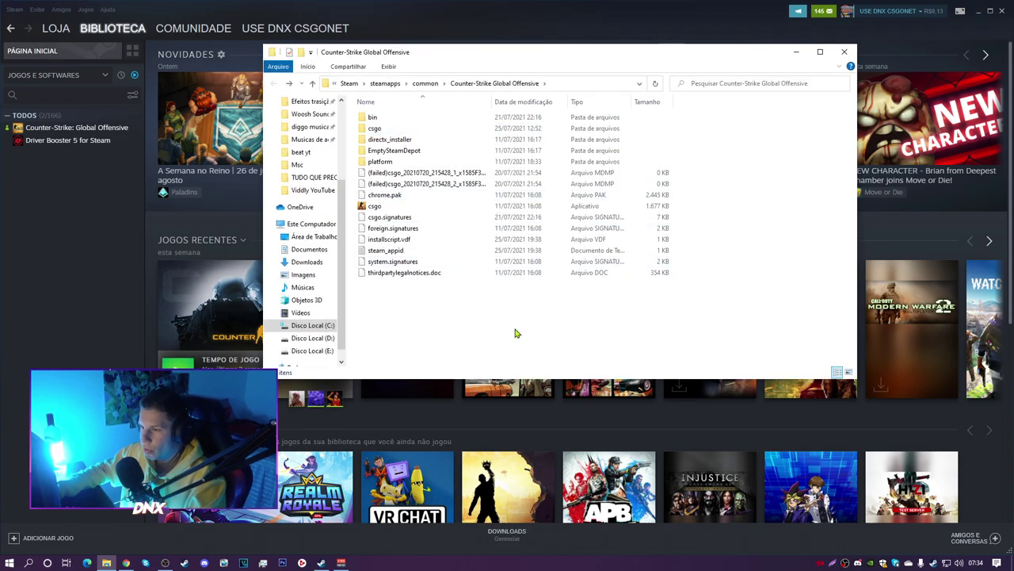
key("ctrl+v")
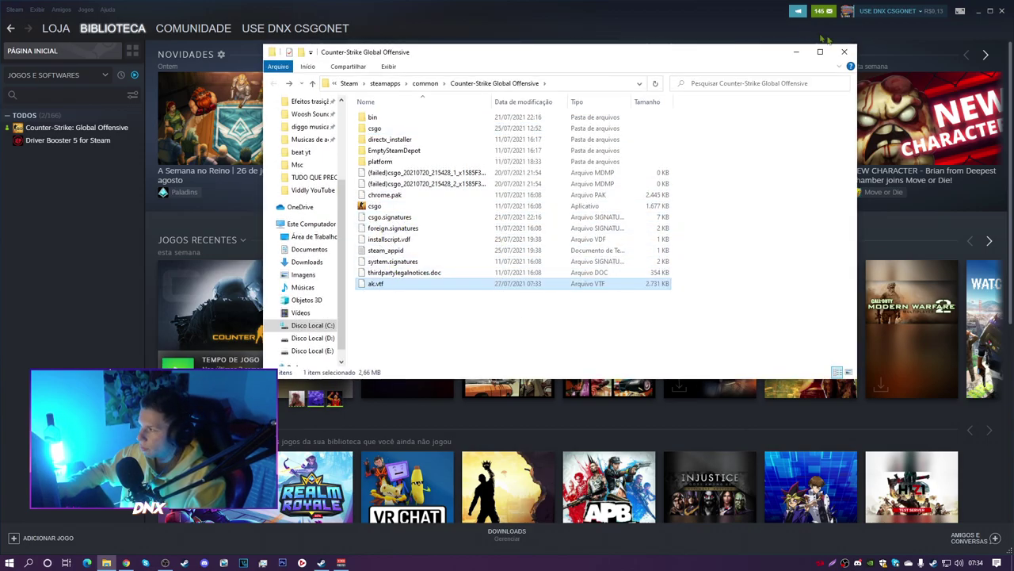
left_click(845, 51)
left_click(321, 563)
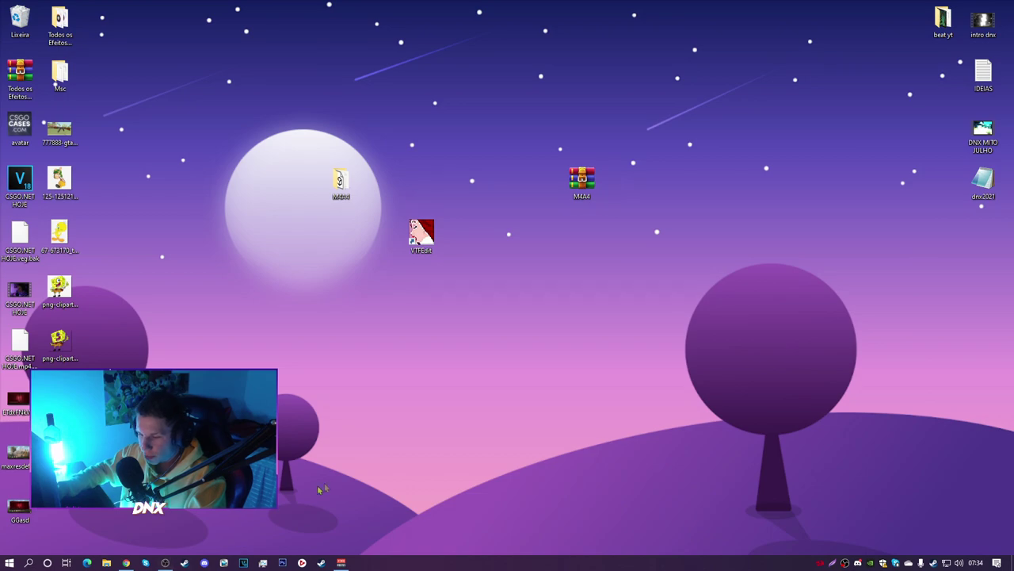
right_click(344, 394)
left_click(374, 424)
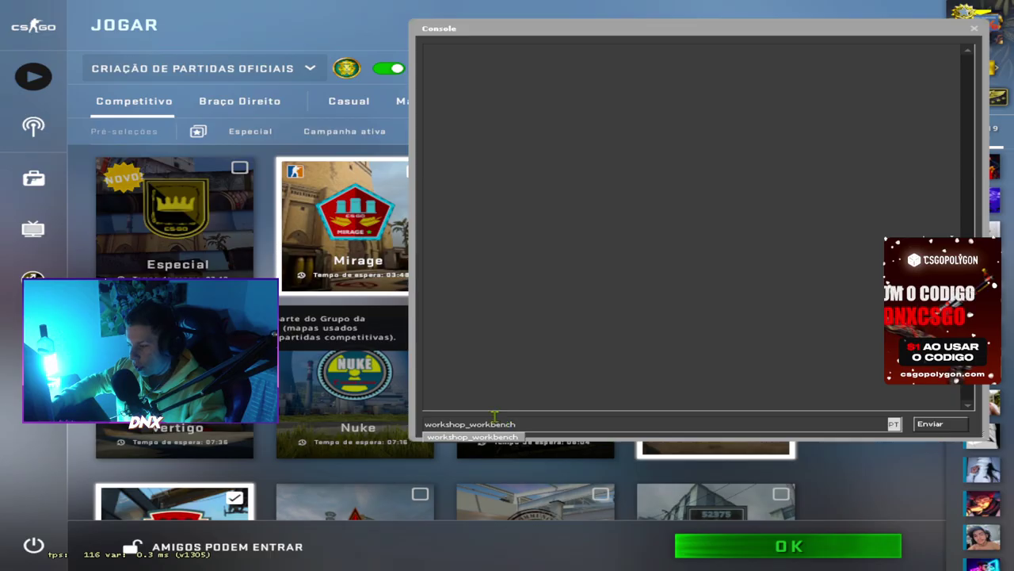
Step: Switch to Counter-Strike: Global Offensive, open the workbench with the console command workshop_workbench, and set the finish style to Custom Paint Job
left_click_drag(516, 424, 415, 426)
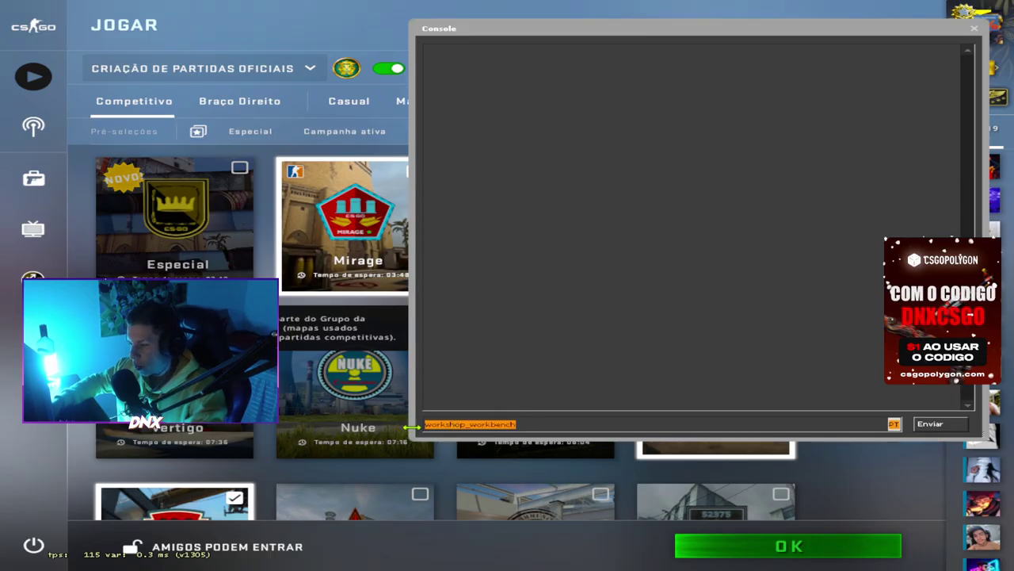
left_click(960, 428)
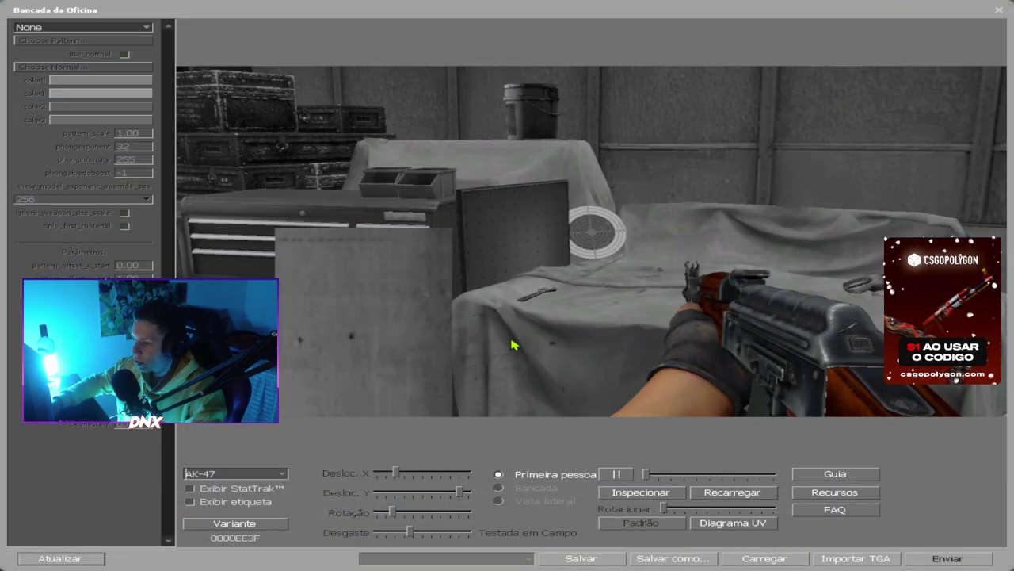
left_click(79, 27)
left_click(70, 119)
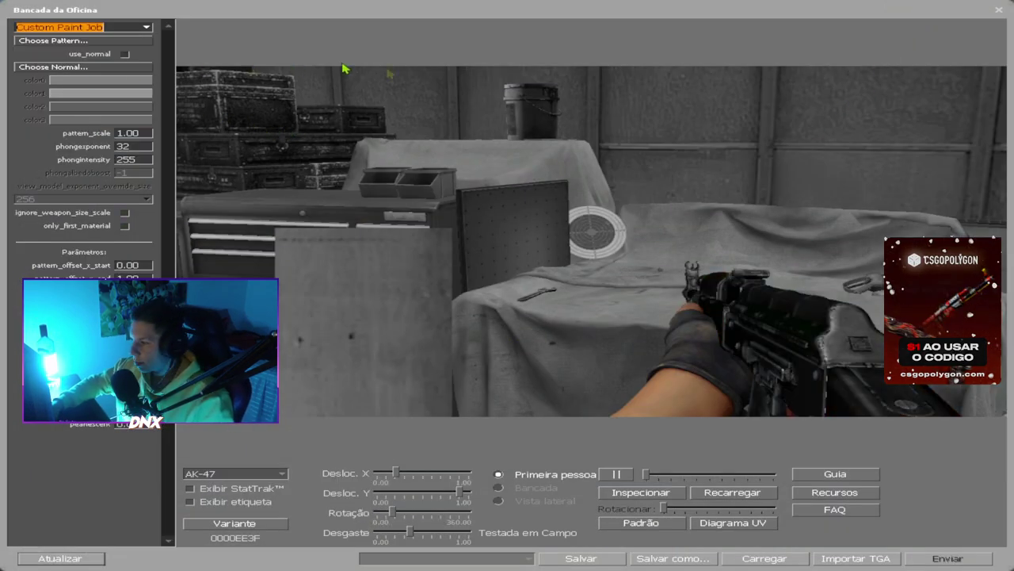
Step: Load ak.vtf from the game's installation folder as the pattern of the paint job
left_click(65, 42)
left_click(283, 279)
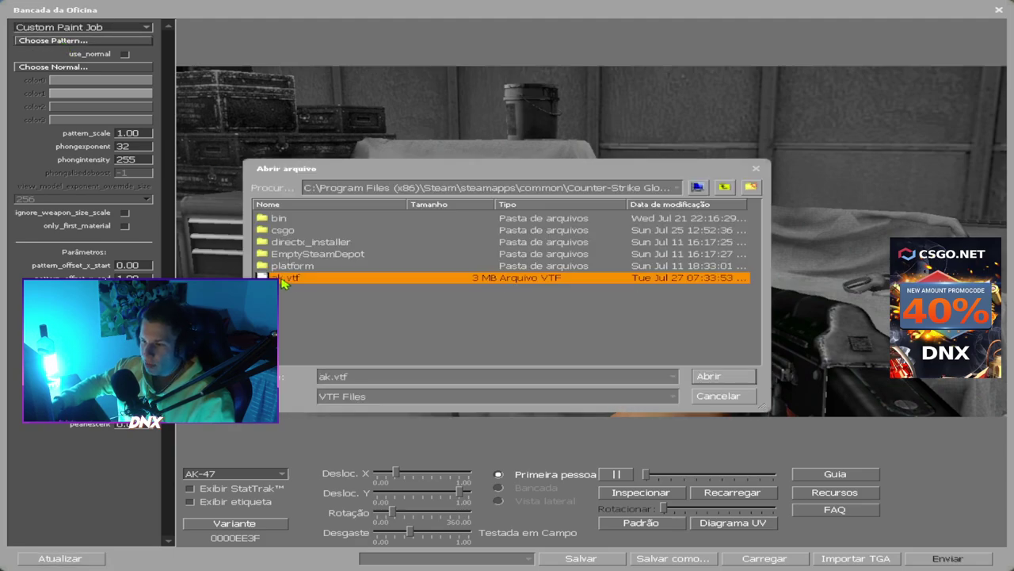
left_click(721, 375)
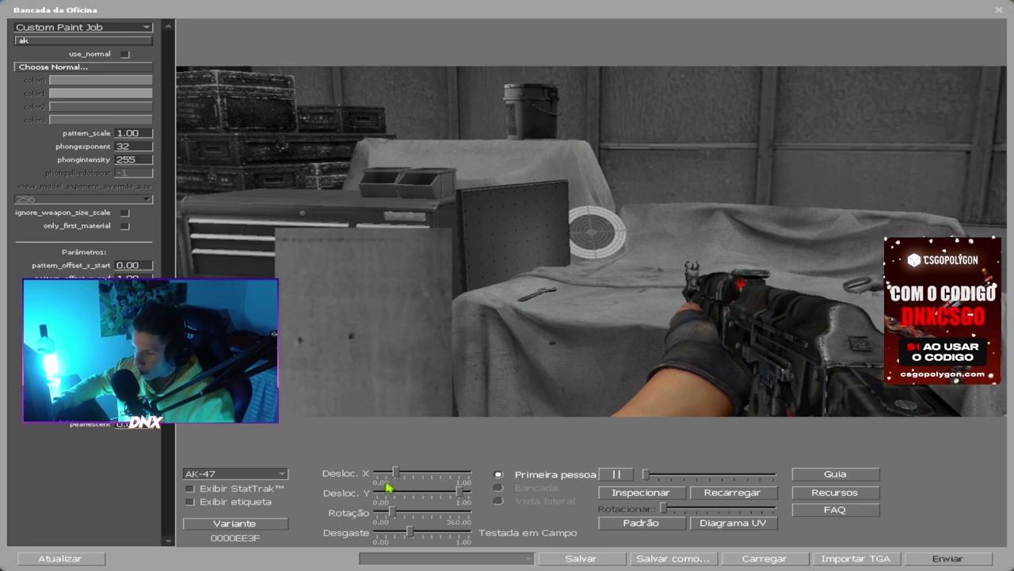
Step: Set the X offset, Y offset, rotation and wear to 0.00 and show the AK-47 in the workbench view
left_click_drag(396, 476, 377, 473)
left_click_drag(459, 493, 272, 516)
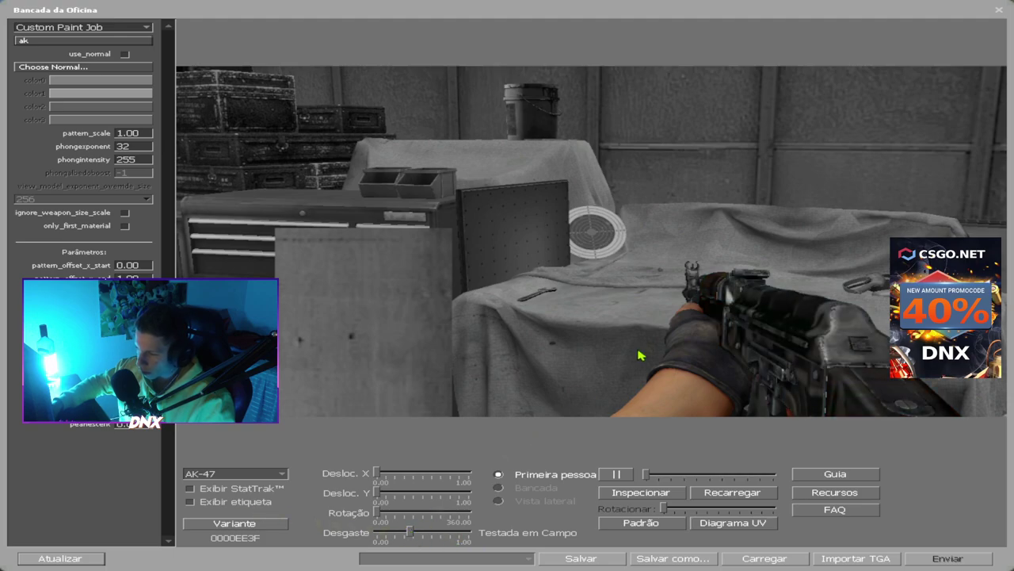
left_click(520, 489)
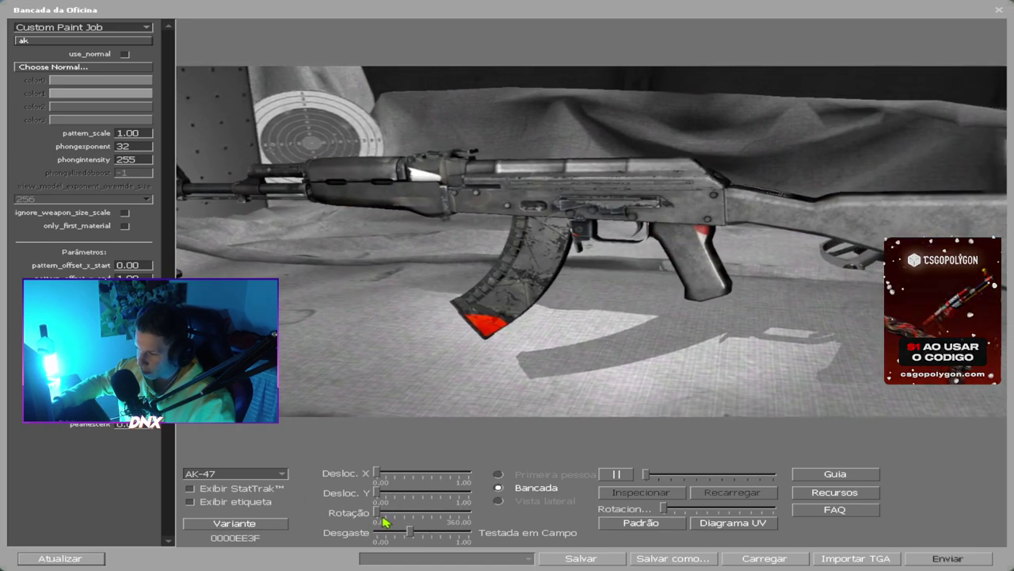
left_click_drag(410, 531, 303, 535)
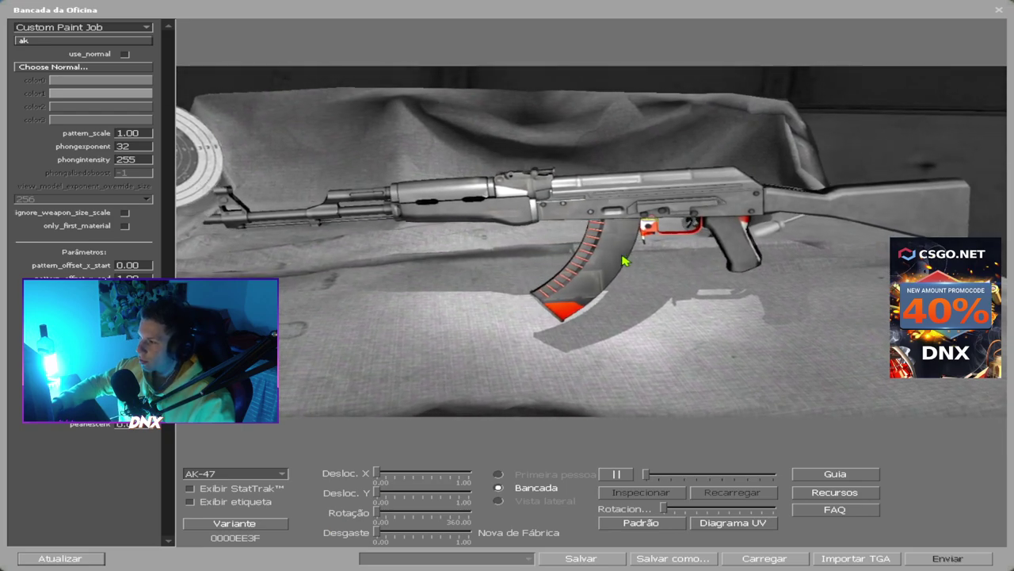
Step: Change the previewed weapon to M4A4 and check it in the first-person and workbench views, keeping the ak pattern
left_click(57, 40)
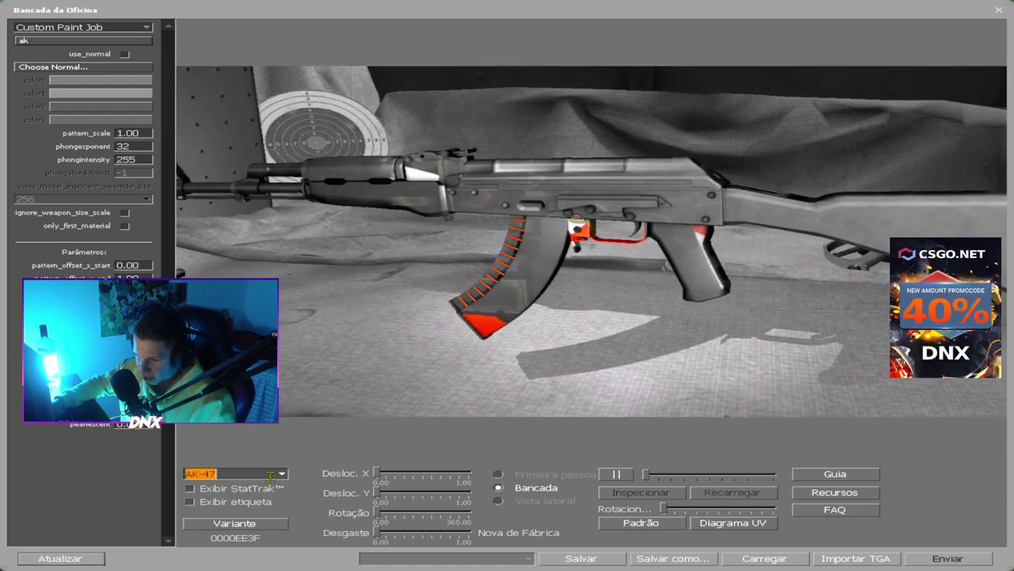
left_click(283, 473)
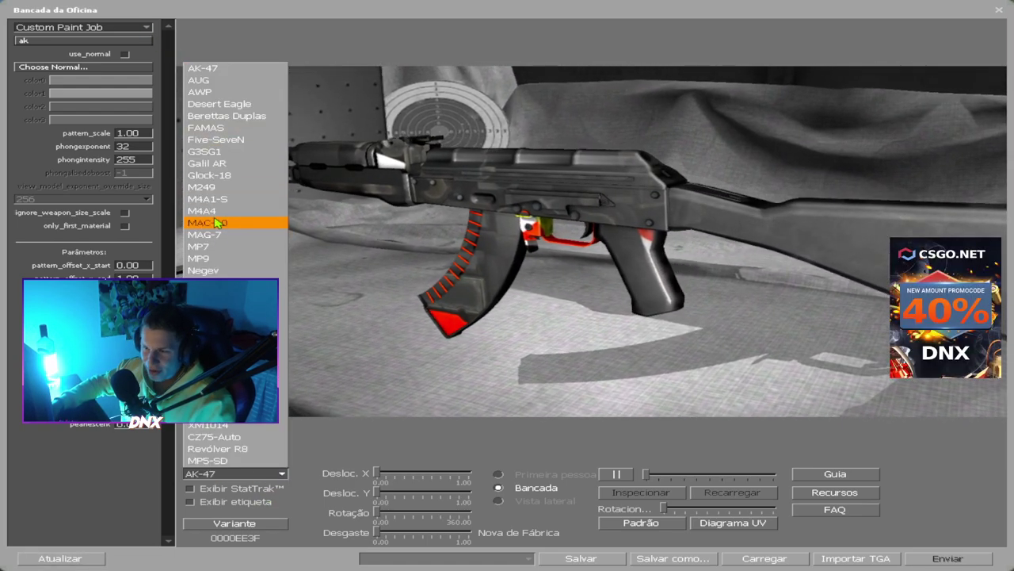
left_click(215, 211)
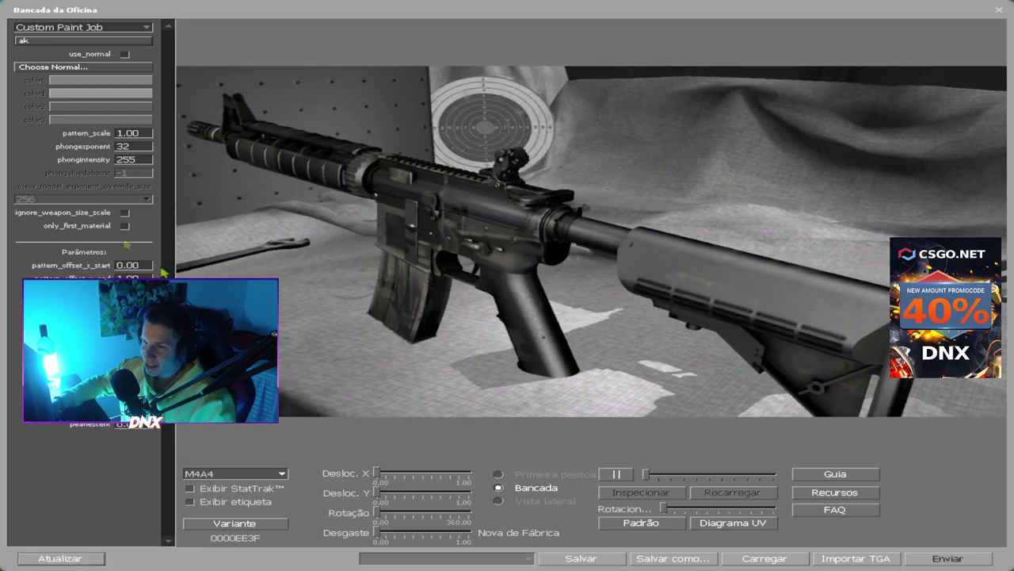
left_click(99, 44)
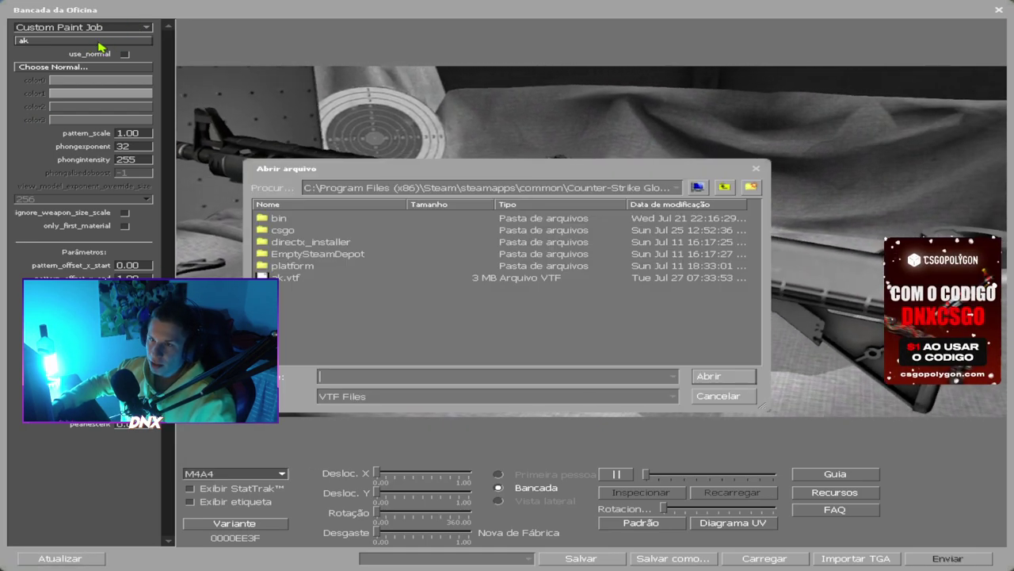
left_click(726, 396)
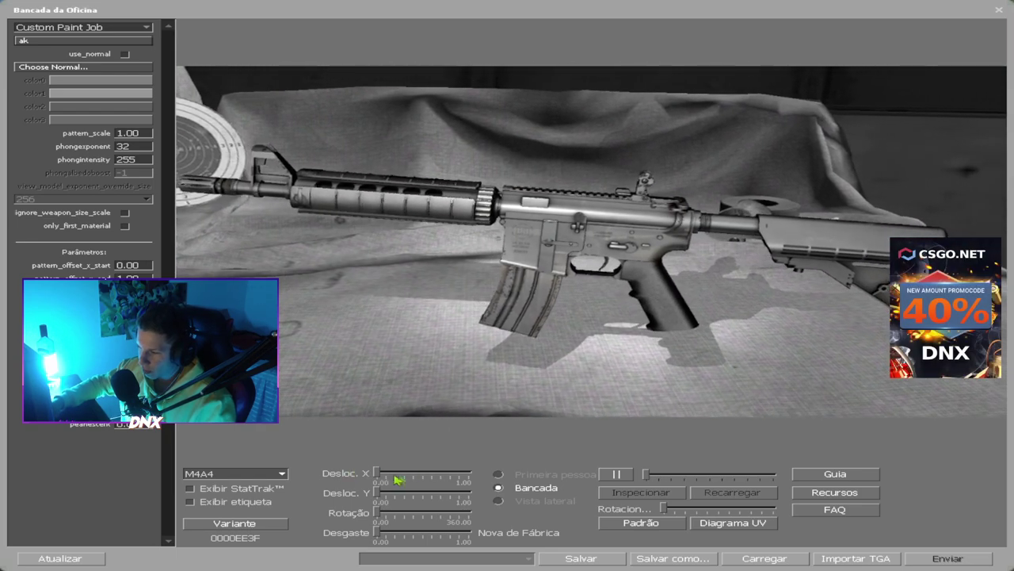
left_click(520, 472)
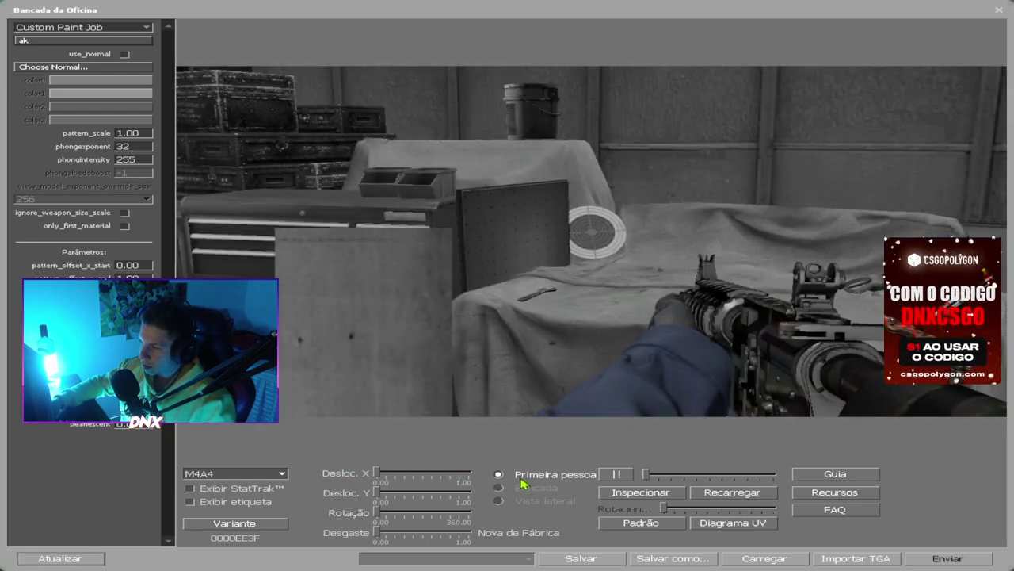
left_click(520, 485)
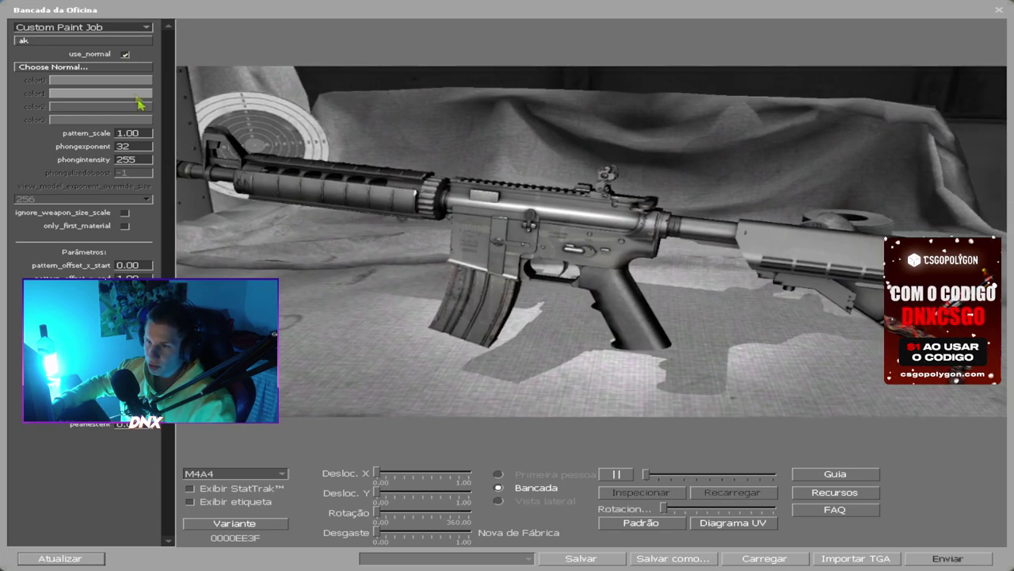
Step: Set phongexponent to 255 and turn on the name tag display for the M4A4
left_click_drag(140, 146, 85, 153)
type("255")
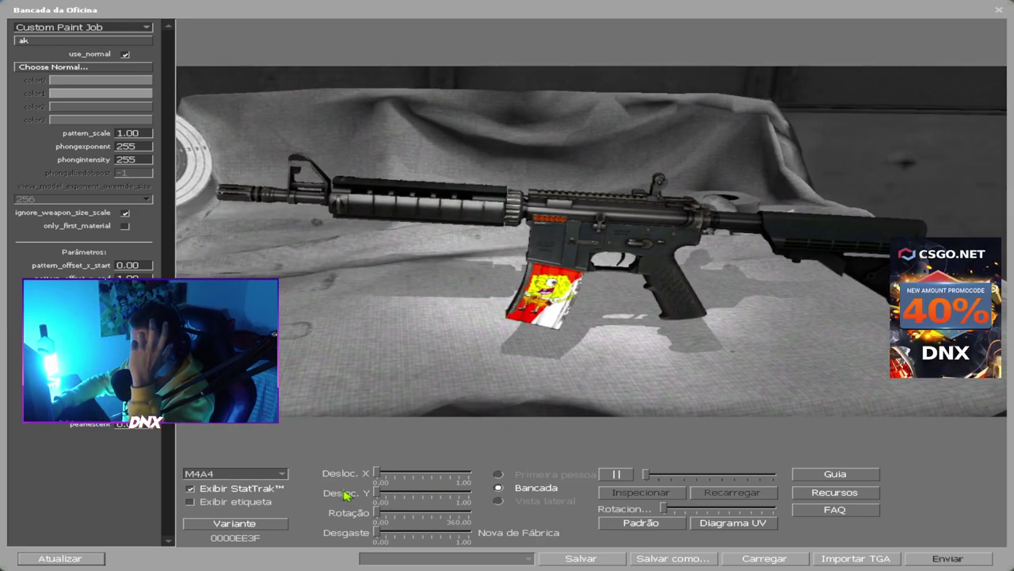
left_click(192, 502)
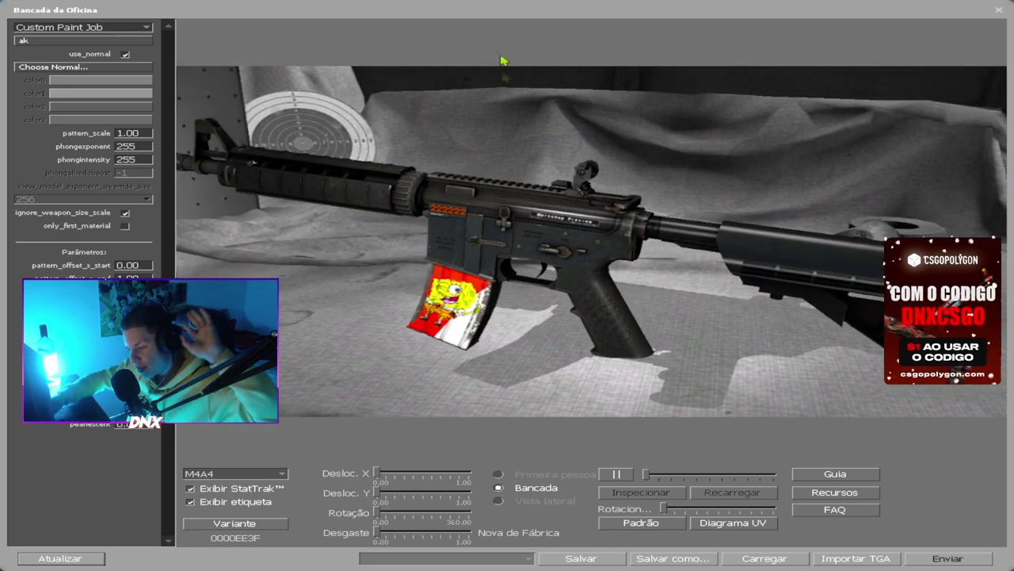
Step: Preview the M4A4 skin with heavy wear and return the wear to 0.00
left_click_drag(383, 537, 545, 537)
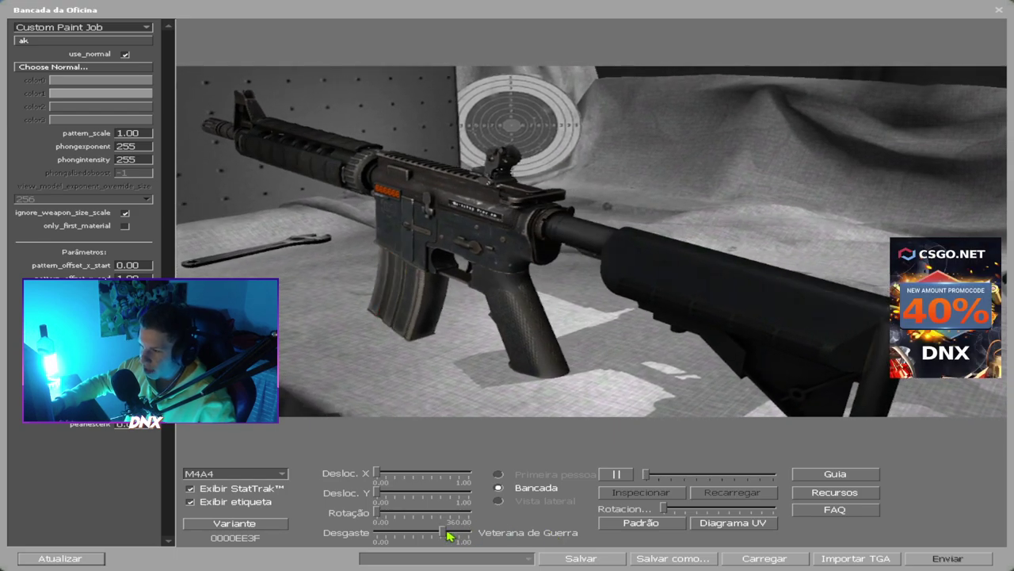
left_click_drag(466, 536, 279, 538)
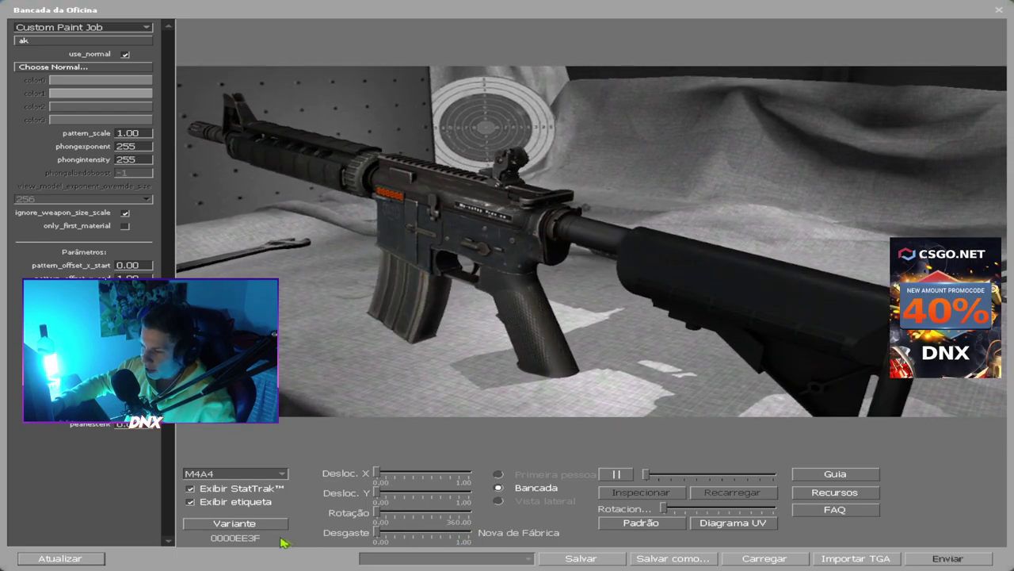